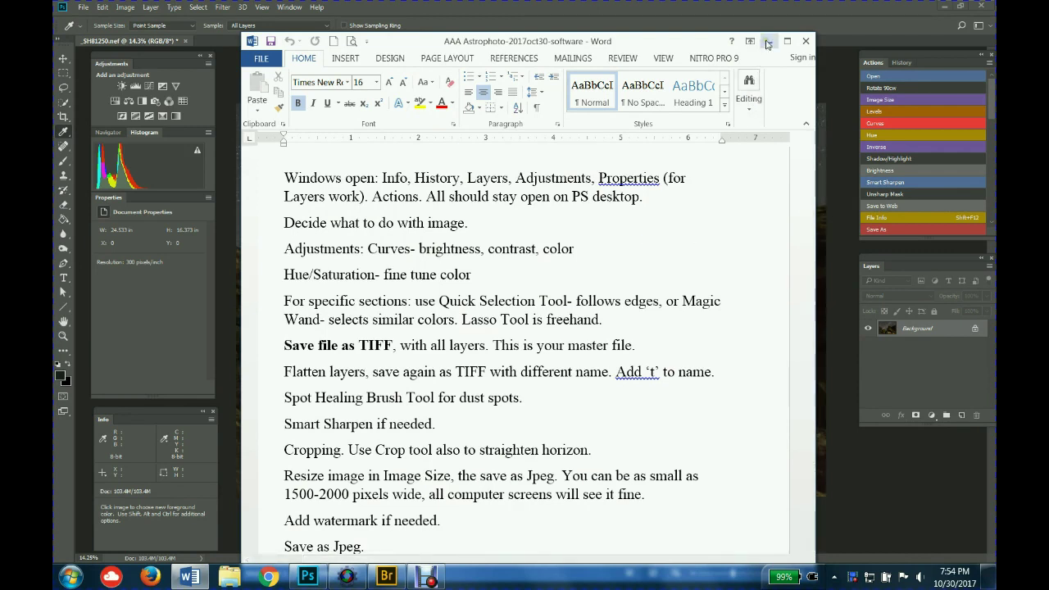
# - Put the Word notes away, switch to the Milky Way photo in Photoshop and activate the Quick Selection tool
pyautogui.click(768, 44)
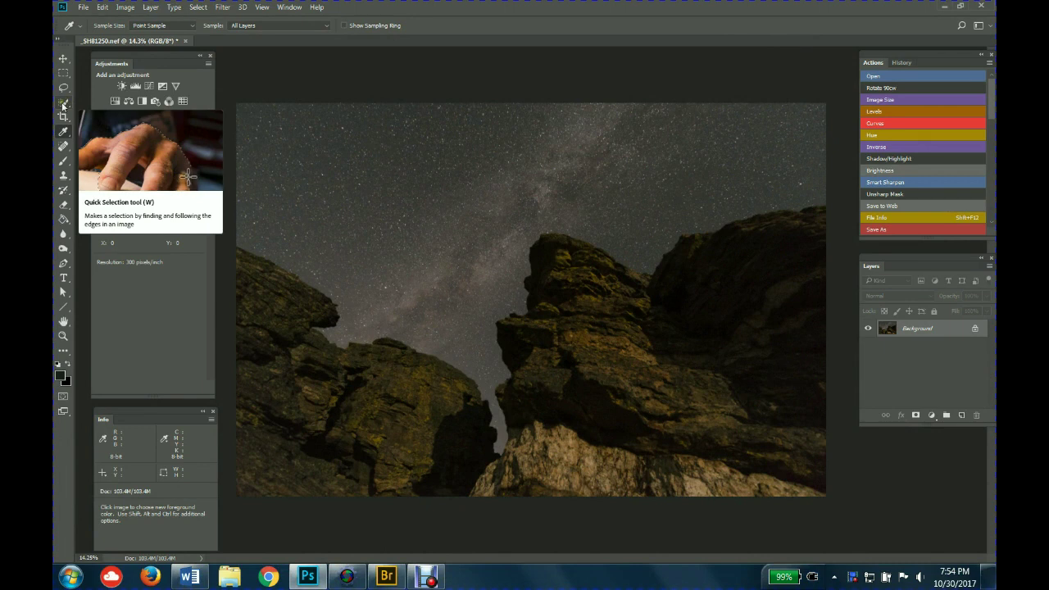
pyautogui.click(64, 104)
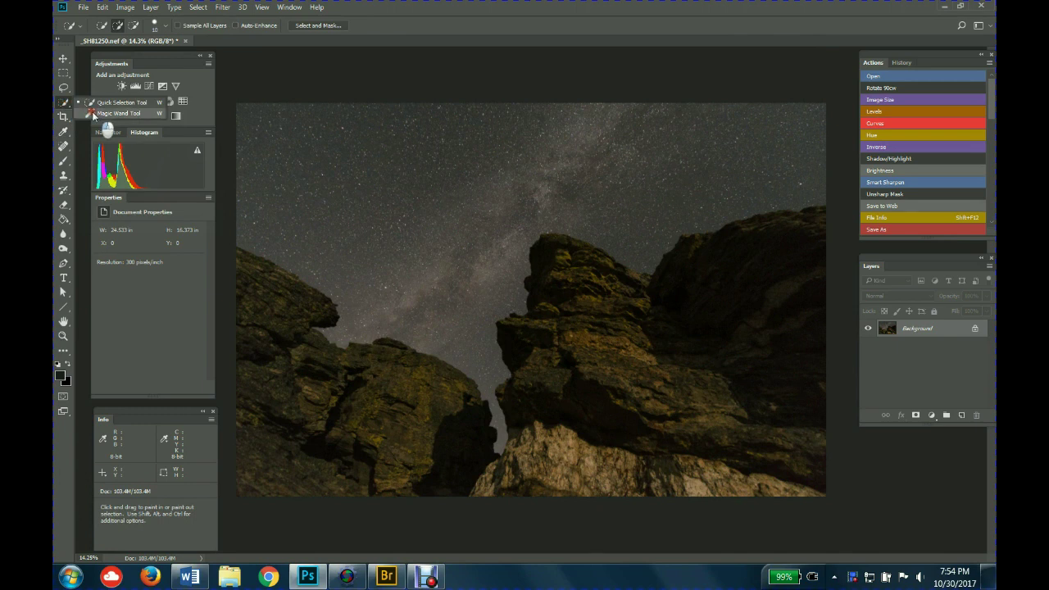
pyautogui.click(86, 103)
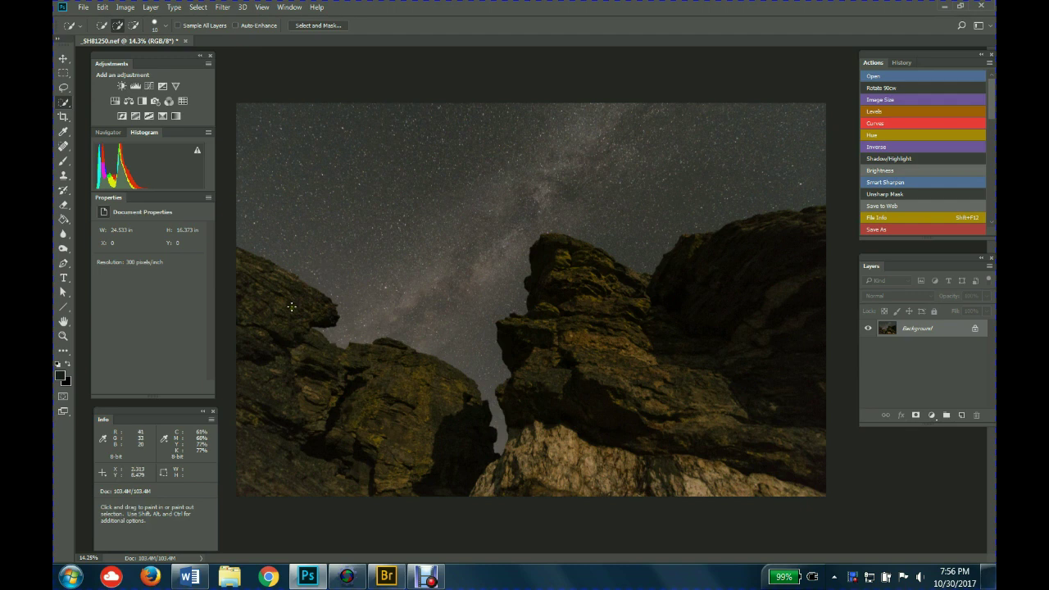
# - Quick-select the starry sky across the full width of the photo above the rocks
pyautogui.scroll(2, 291, 307)
pyautogui.scroll(-2, 271, 254)
pyautogui.moveTo(257, 183)
pyautogui.mouseDown()
pyautogui.moveTo(313, 251)
pyautogui.moveTo(467, 320)
pyautogui.moveTo(492, 364)
pyautogui.moveTo(533, 240)
pyautogui.mouseUp()
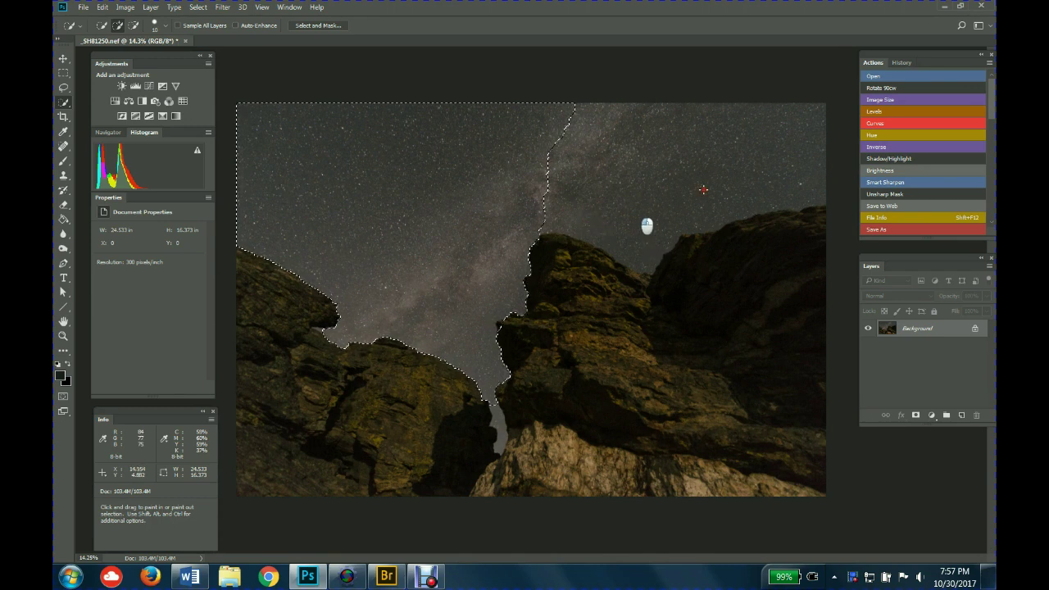
pyautogui.moveTo(470, 161)
pyautogui.mouseDown()
pyautogui.moveTo(590, 194)
pyautogui.moveTo(615, 164)
pyautogui.moveTo(602, 263)
pyautogui.mouseUp()
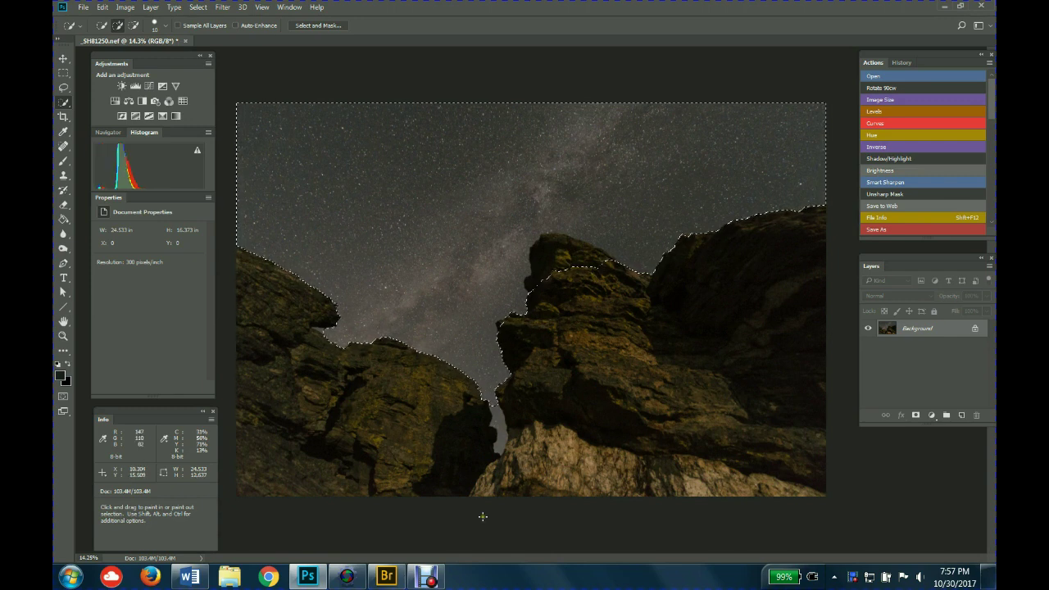
# - Shift the Actions panel slightly inward so it no longer covers the document's vertical scroll bar
pyautogui.scroll(3, 502, 435)
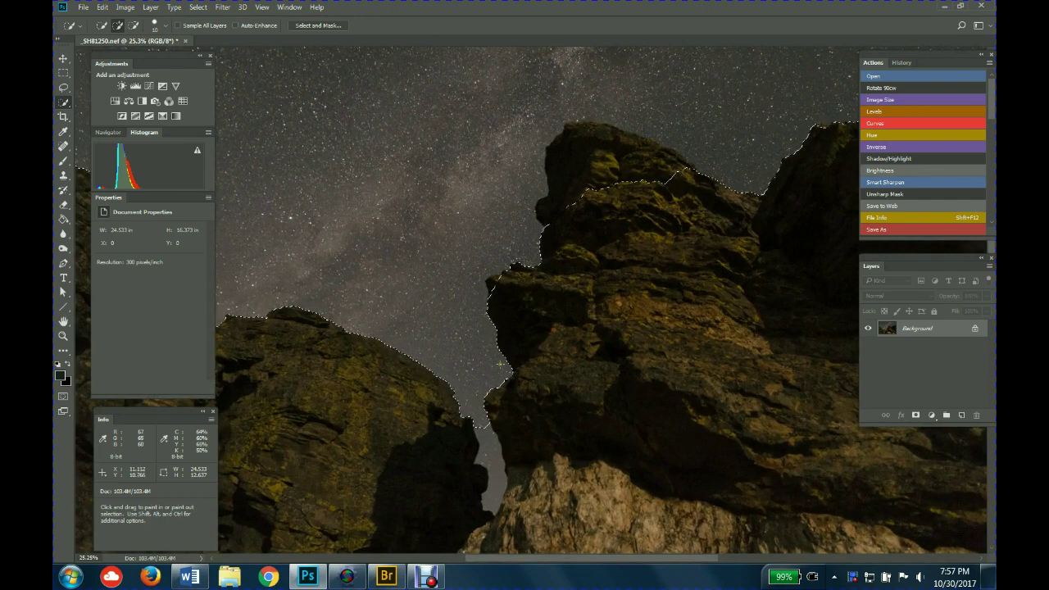
pyautogui.scroll(-1, 480, 279)
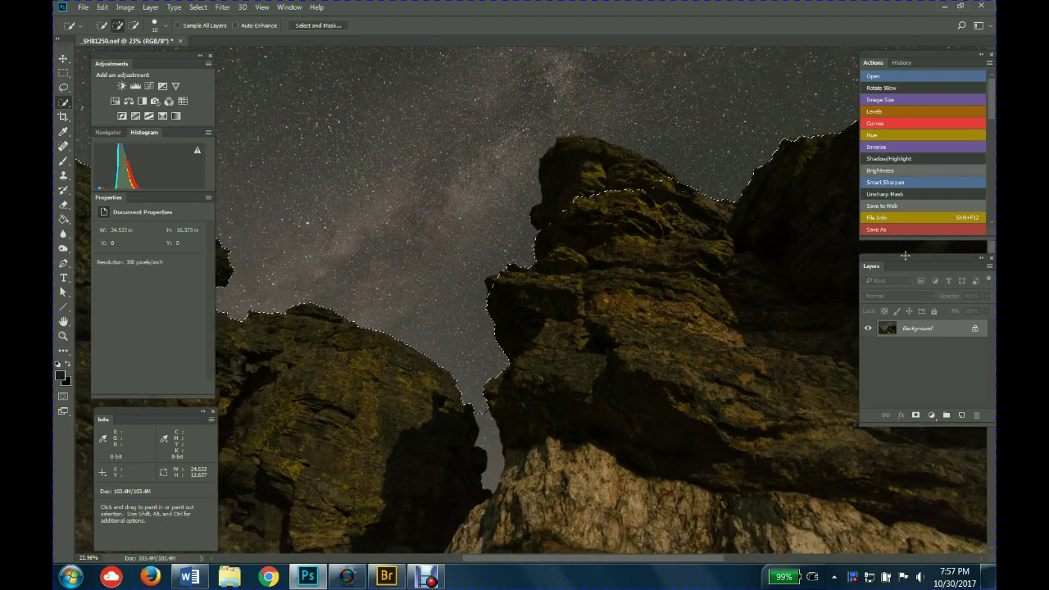
pyautogui.scroll(-3, 992, 110)
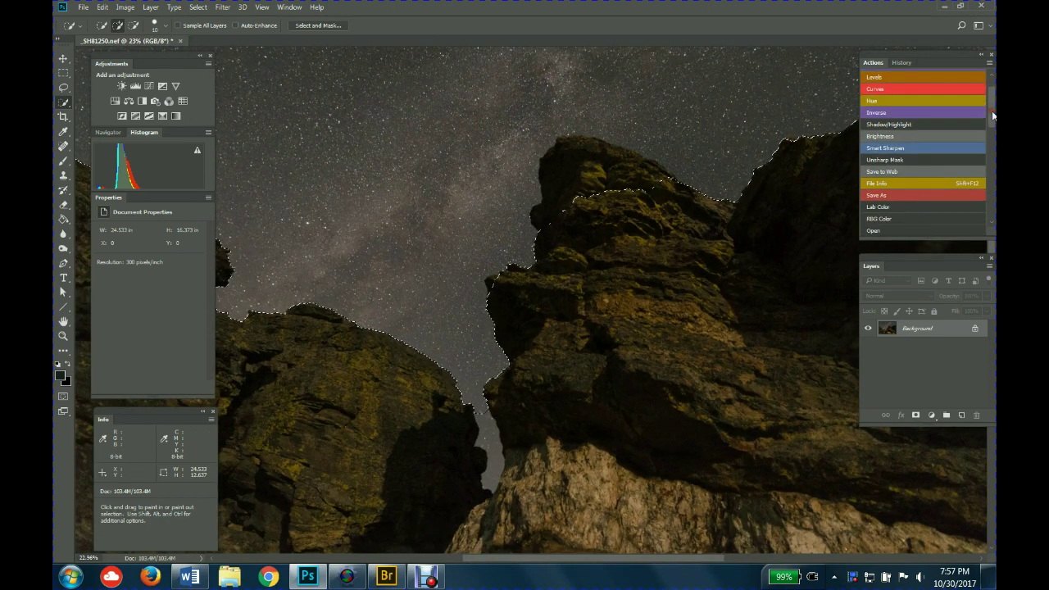
pyautogui.moveTo(918, 50); pyautogui.dragTo(904, 53)
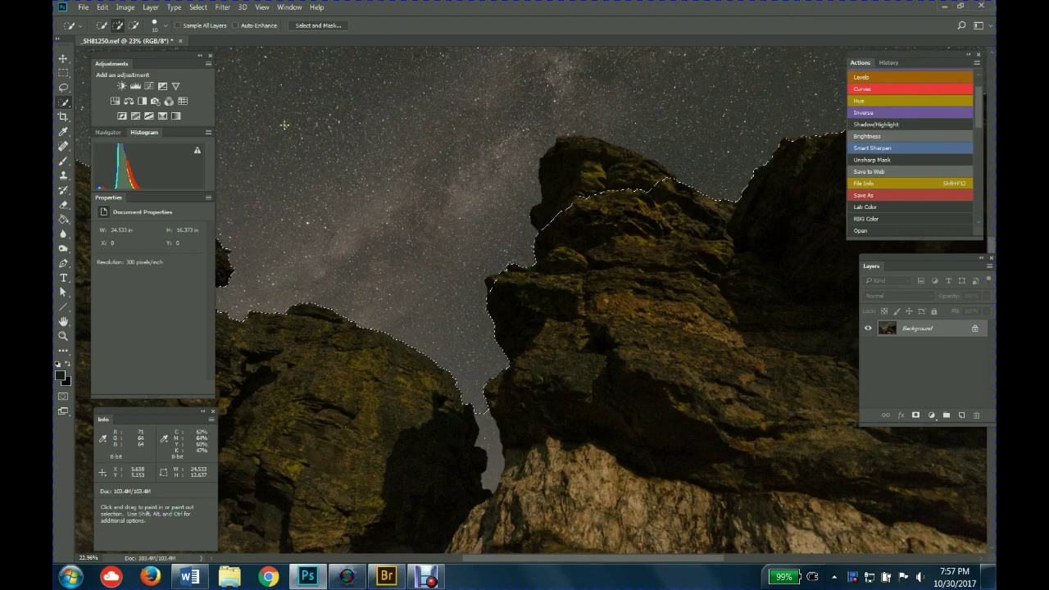
# - With a 10 px selection brush, add the narrow sky gap between the rocks and the sliver beneath the left overhang
pyautogui.click(164, 26)
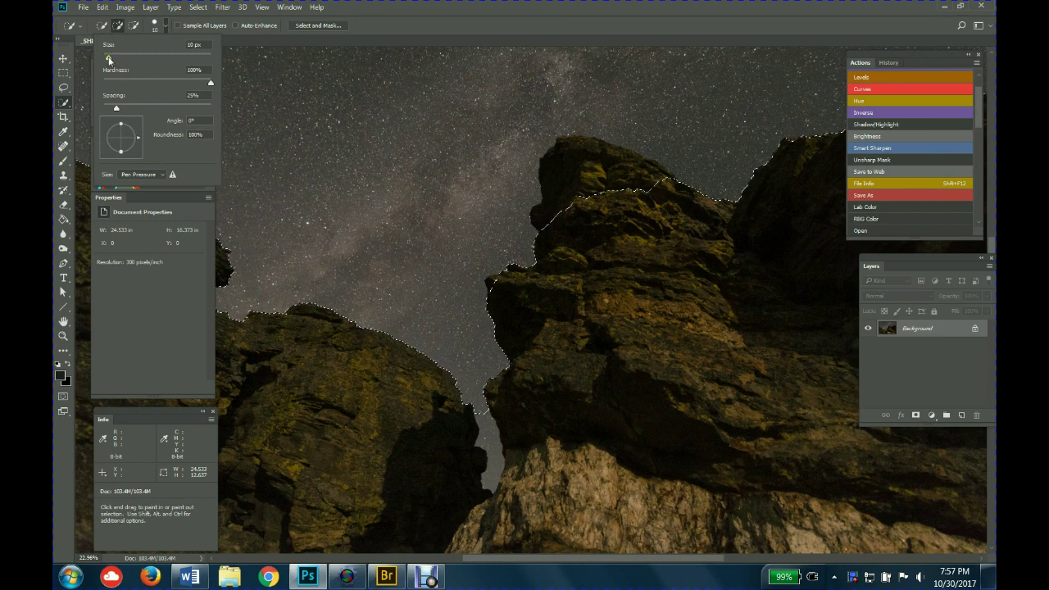
pyautogui.moveTo(109, 59); pyautogui.dragTo(108, 59)
pyautogui.click(470, 20)
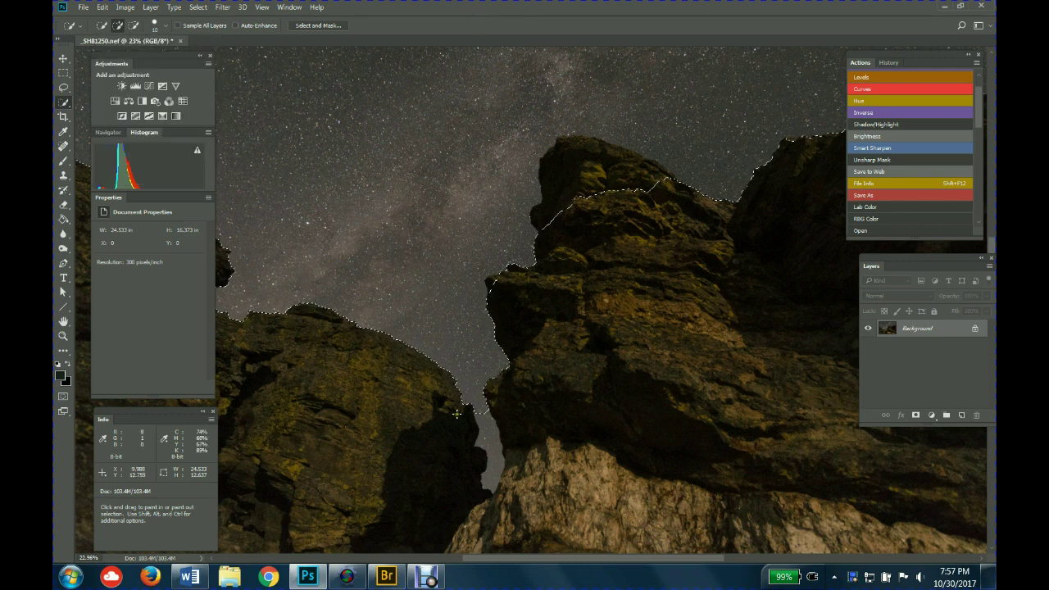
pyautogui.scroll(1, 480, 408)
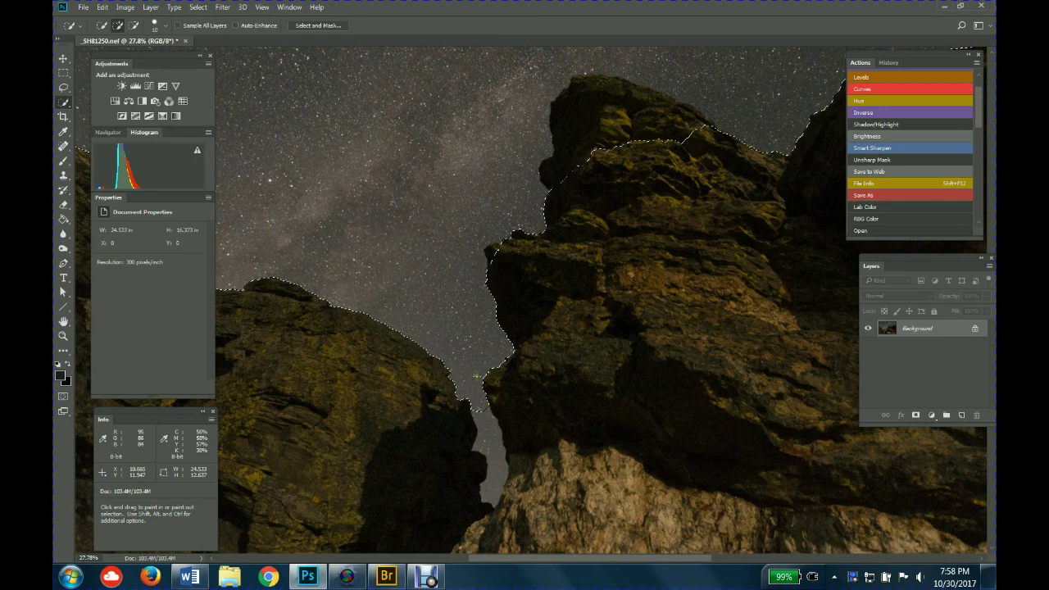
pyautogui.click(118, 26)
pyautogui.moveTo(488, 449)
pyautogui.mouseDown()
pyautogui.moveTo(492, 496)
pyautogui.moveTo(492, 448)
pyautogui.mouseUp()
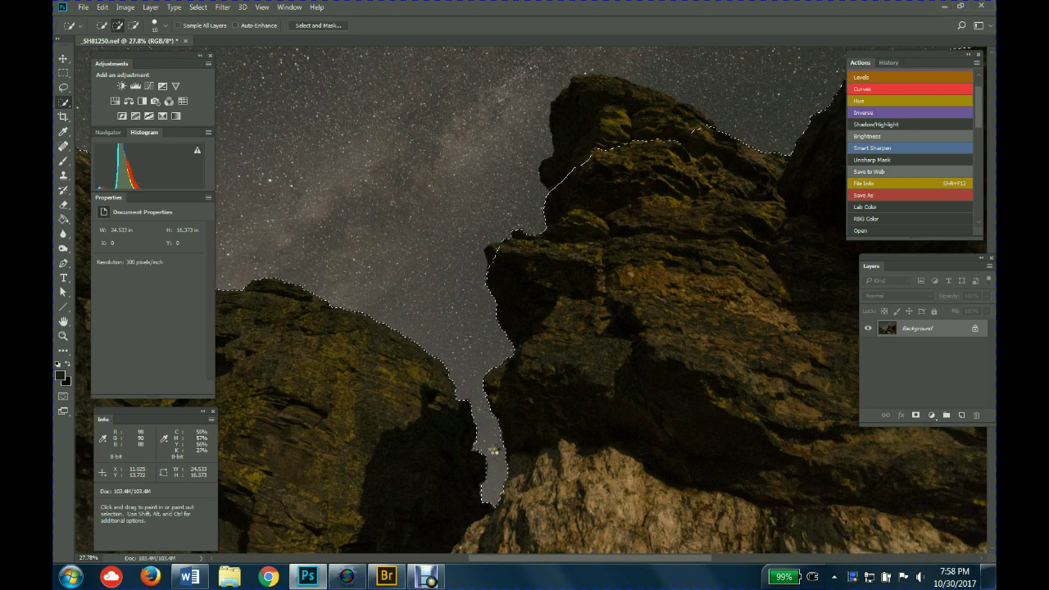
pyautogui.moveTo(563, 566); pyautogui.dragTo(492, 567)
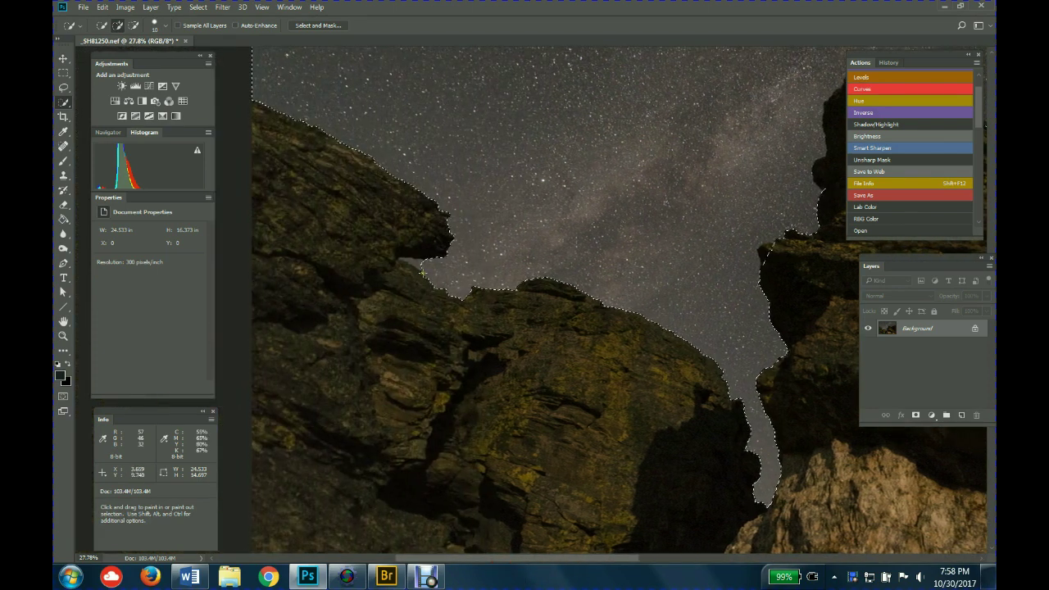
pyautogui.moveTo(420, 268); pyautogui.dragTo(415, 263)
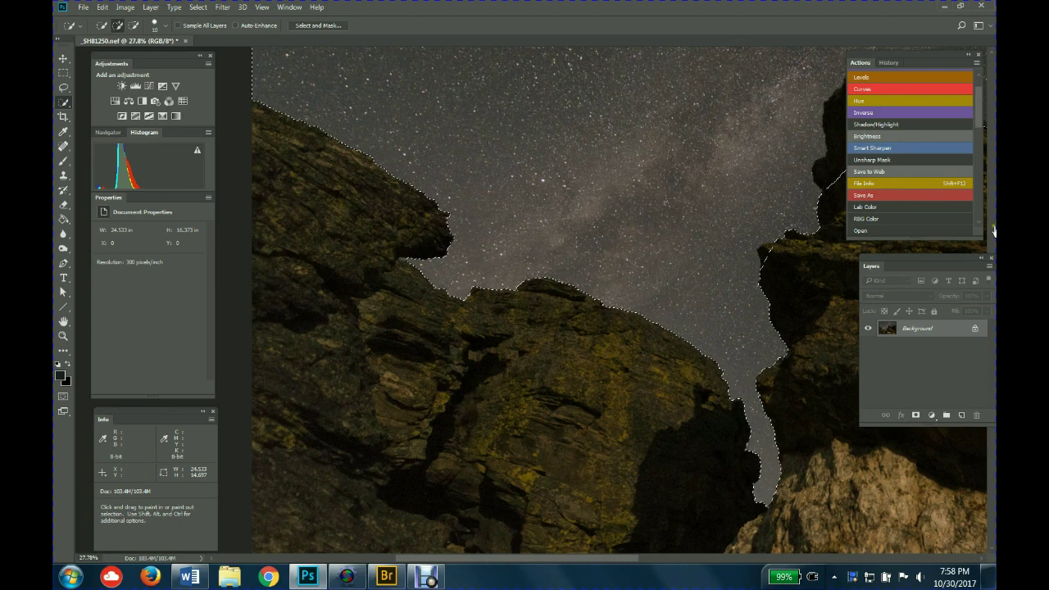
# - Shift the Layers panel inward off the scroll bar and examine the selection edge along the right-hand rocks
pyautogui.moveTo(952, 259); pyautogui.dragTo(994, 267)
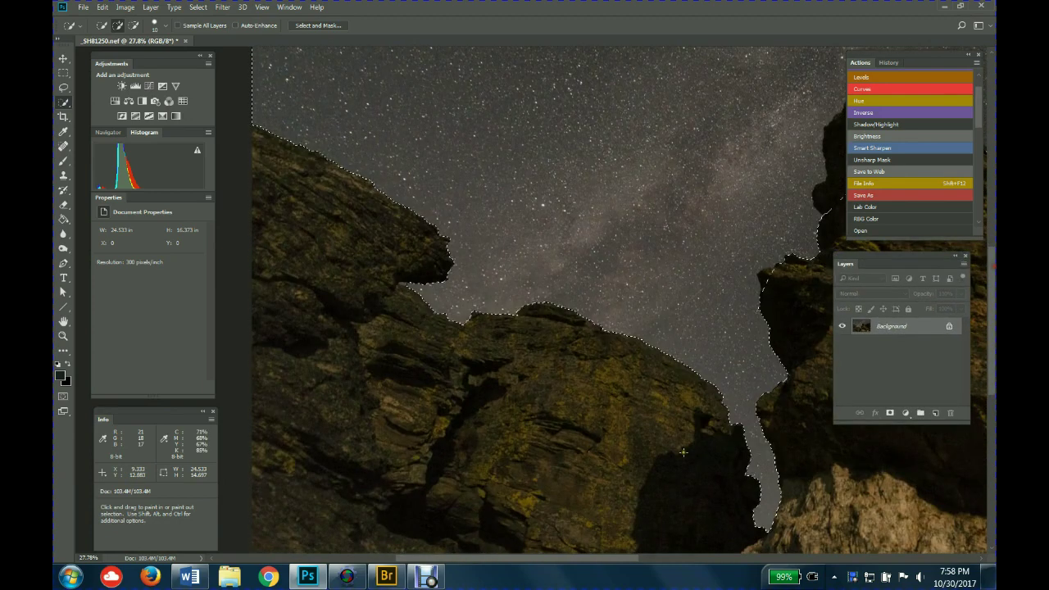
pyautogui.moveTo(601, 561); pyautogui.dragTo(702, 571)
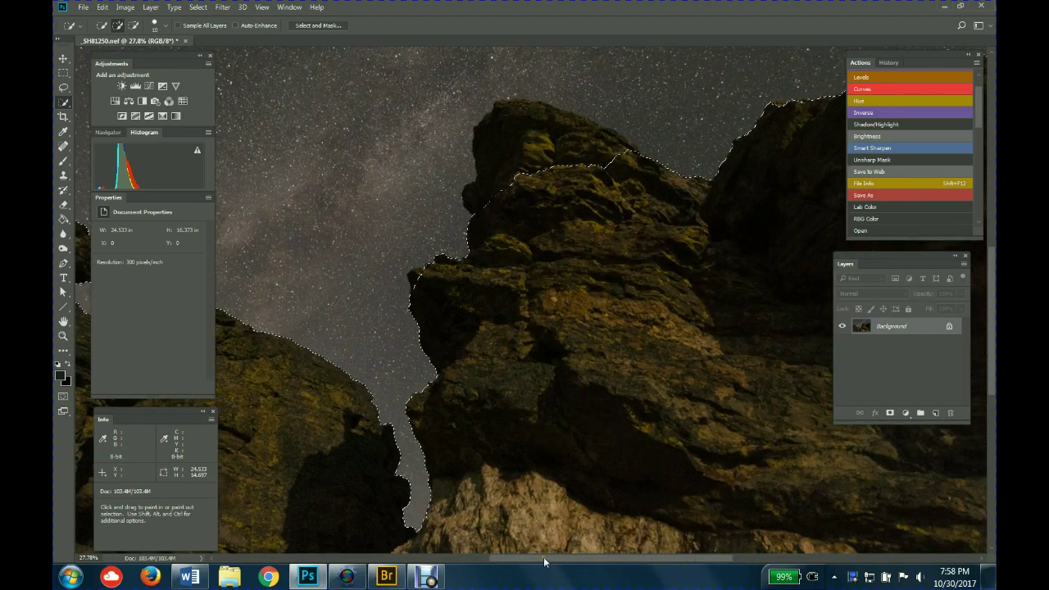
pyautogui.moveTo(562, 569); pyautogui.dragTo(652, 572)
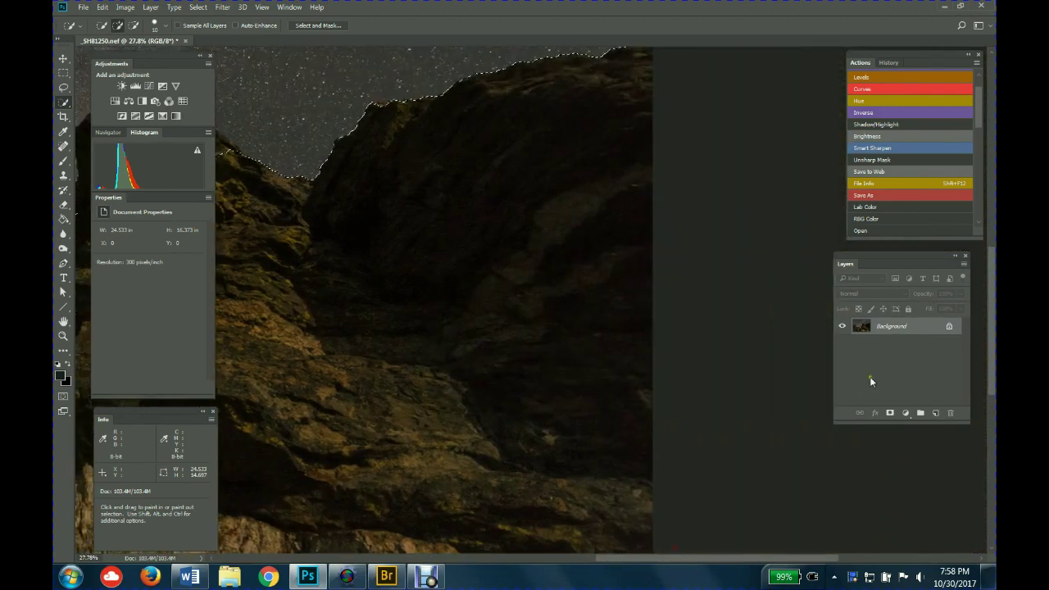
pyautogui.moveTo(994, 305); pyautogui.dragTo(993, 295)
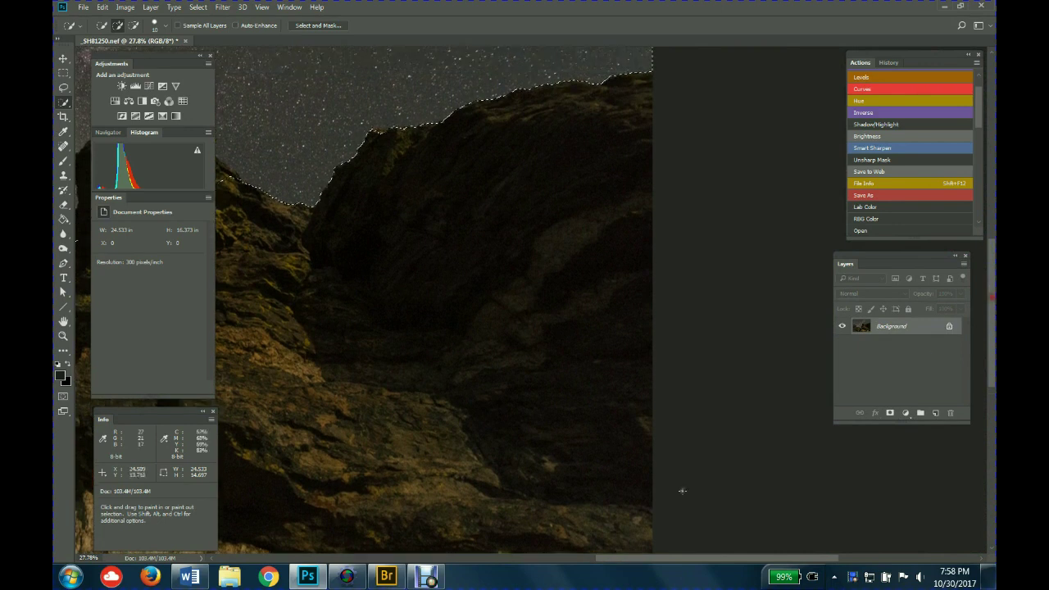
pyautogui.moveTo(600, 562); pyautogui.dragTo(498, 566)
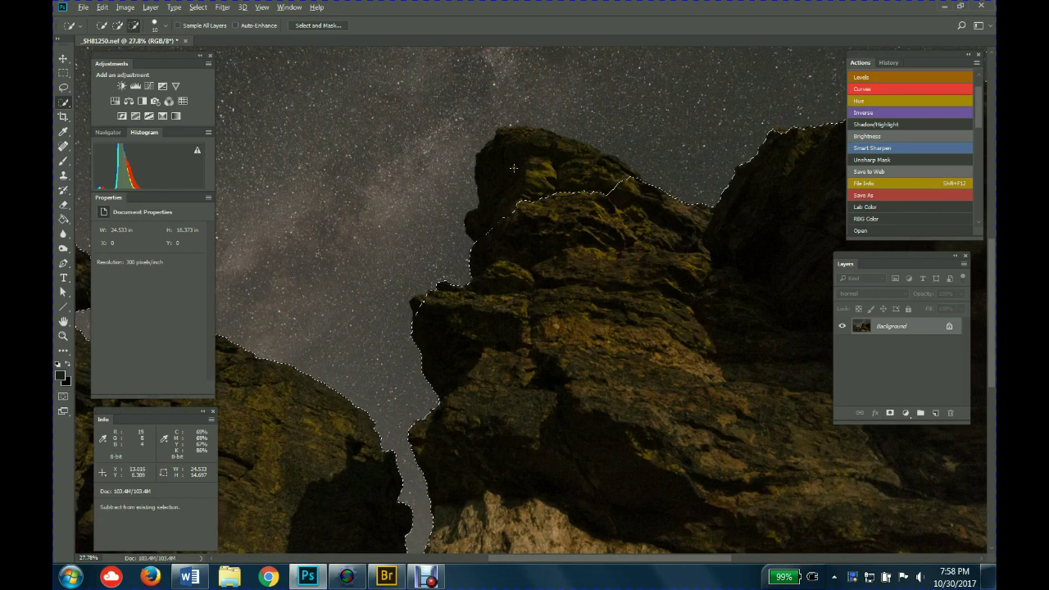
# - Subtract the wrongly selected top of the central rock peak from the sky selection
pyautogui.press('alt')
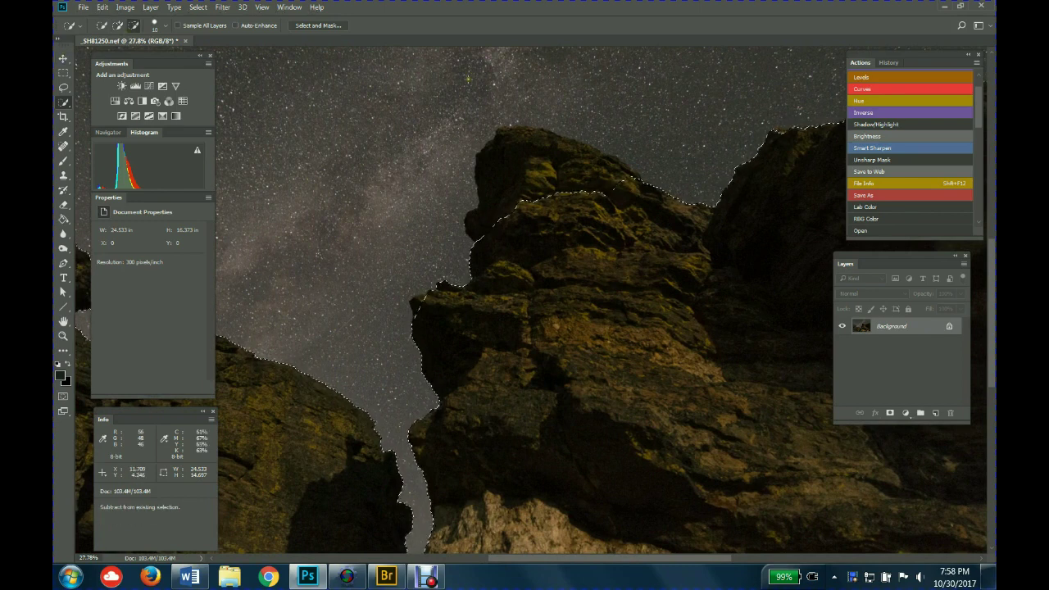
pyautogui.keyDown('alt'); pyautogui.click(532, 153); pyautogui.keyUp('alt')
pyautogui.moveTo(601, 183)
pyautogui.keyDown('alt'); pyautogui.mouseDown()
pyautogui.moveTo(501, 153)
pyautogui.moveTo(513, 239)
pyautogui.mouseUp(); pyautogui.keyUp('alt')
pyautogui.moveTo(625, 181)
pyautogui.mouseDown()
pyautogui.moveTo(501, 145)
pyautogui.moveTo(486, 233)
pyautogui.moveTo(479, 222)
pyautogui.mouseUp()
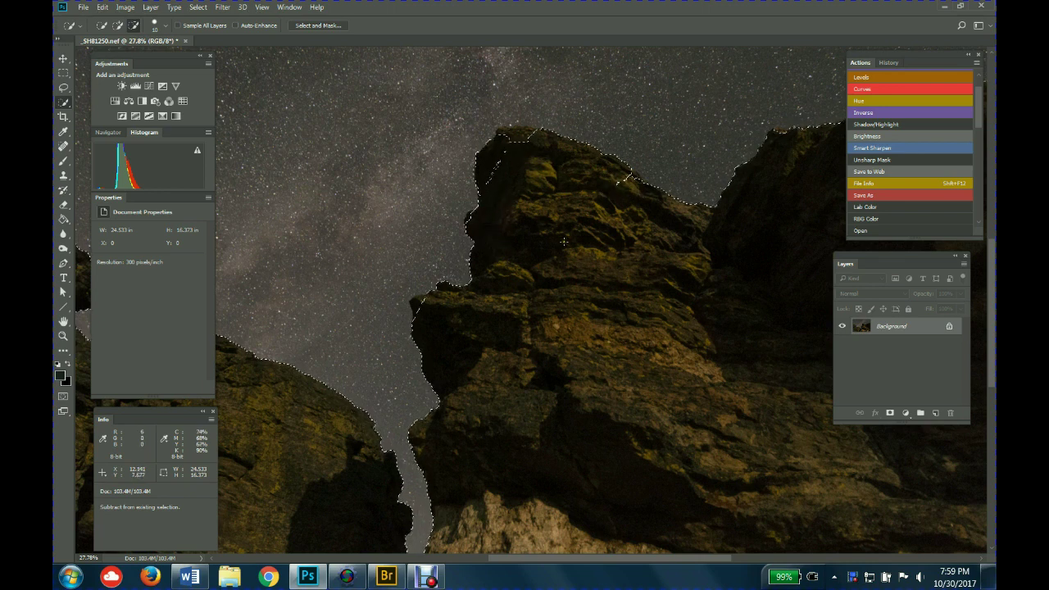
# - Subtract the leftover rock slivers along the upper-left edge of the central peak from the selection
pyautogui.press('alt')
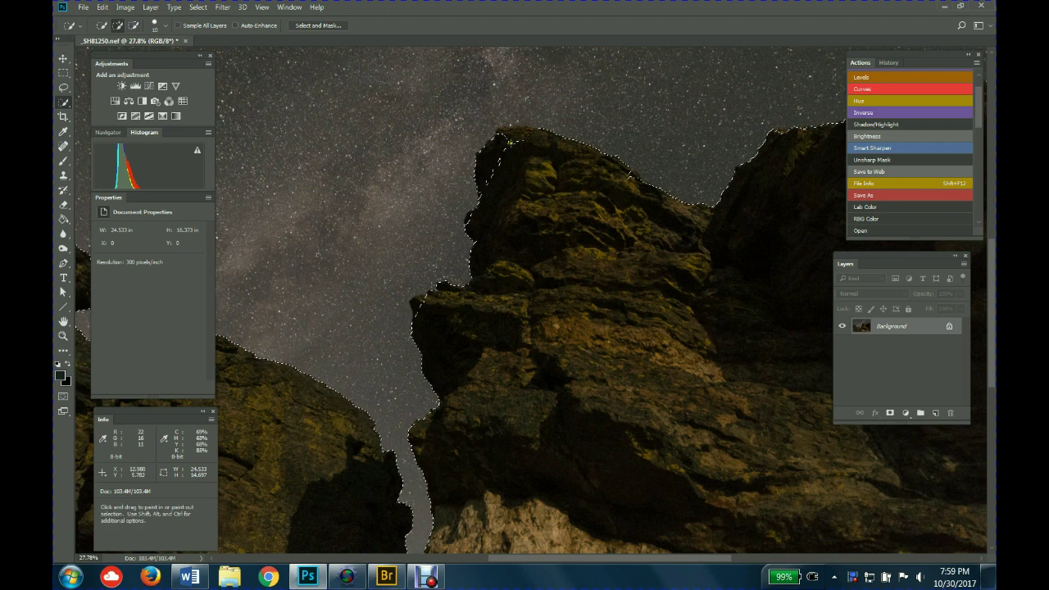
pyautogui.press('alt')
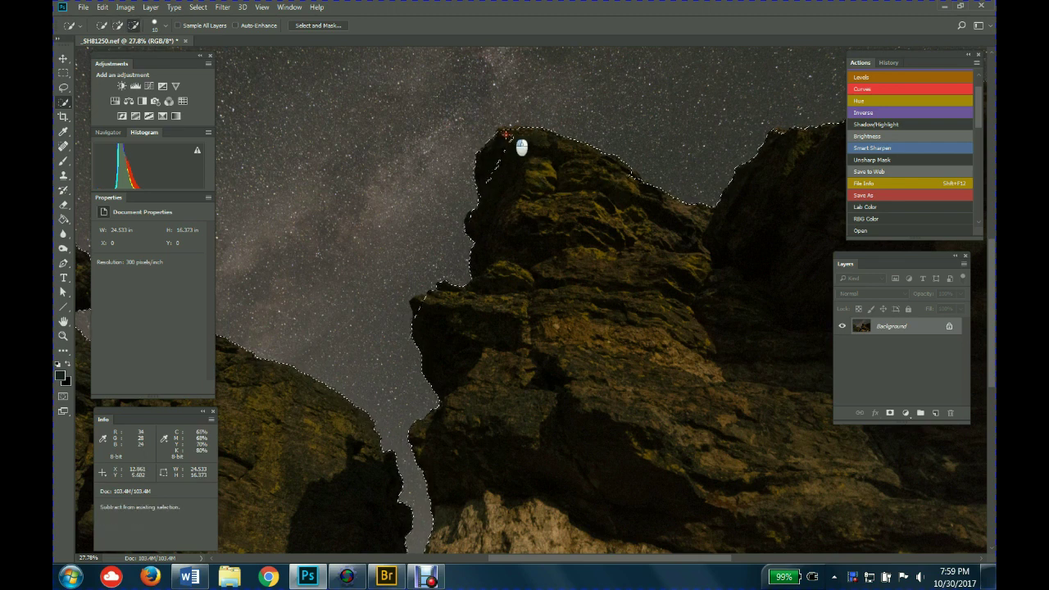
pyautogui.press('alt')
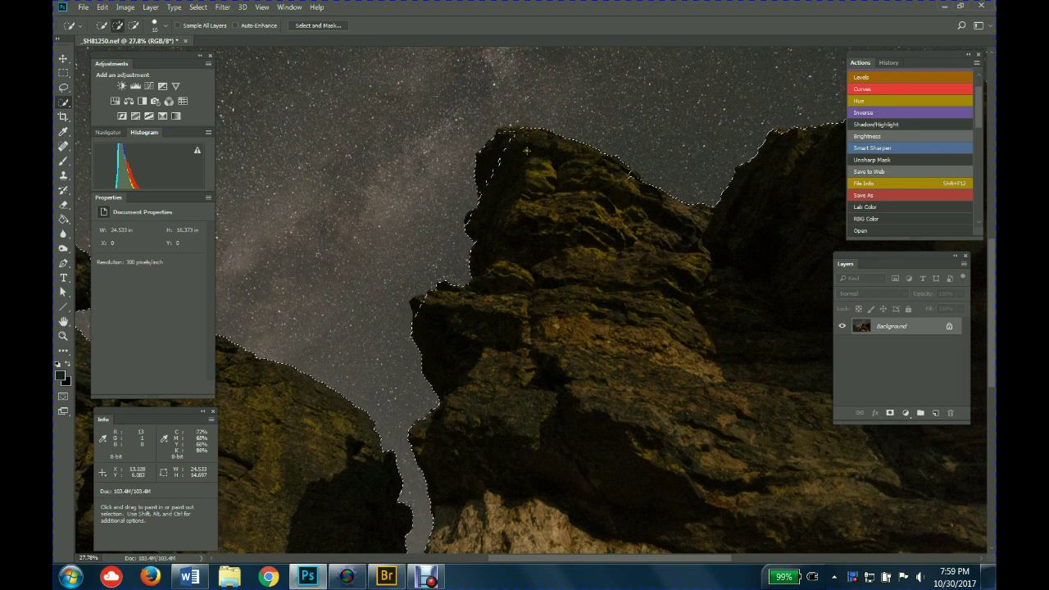
pyautogui.moveTo(535, 131); pyautogui.dragTo(538, 160)
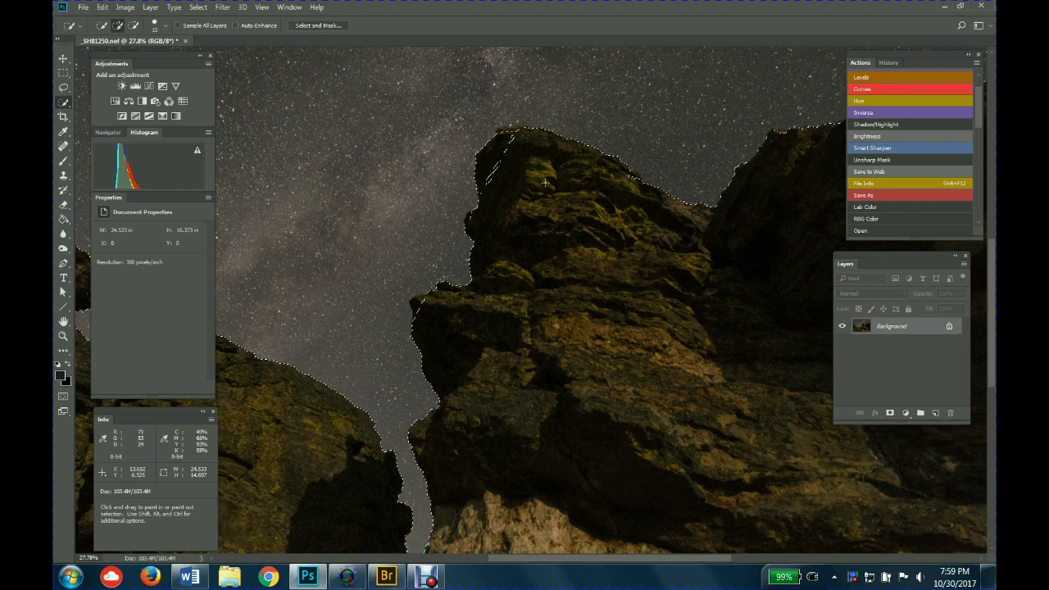
pyautogui.press('alt')
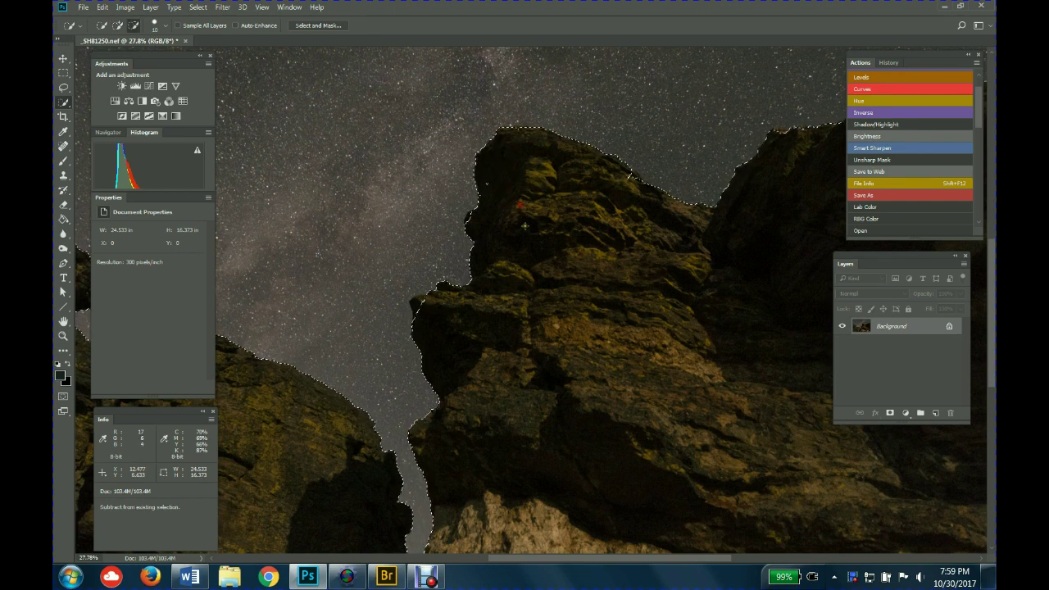
pyautogui.press('alt')
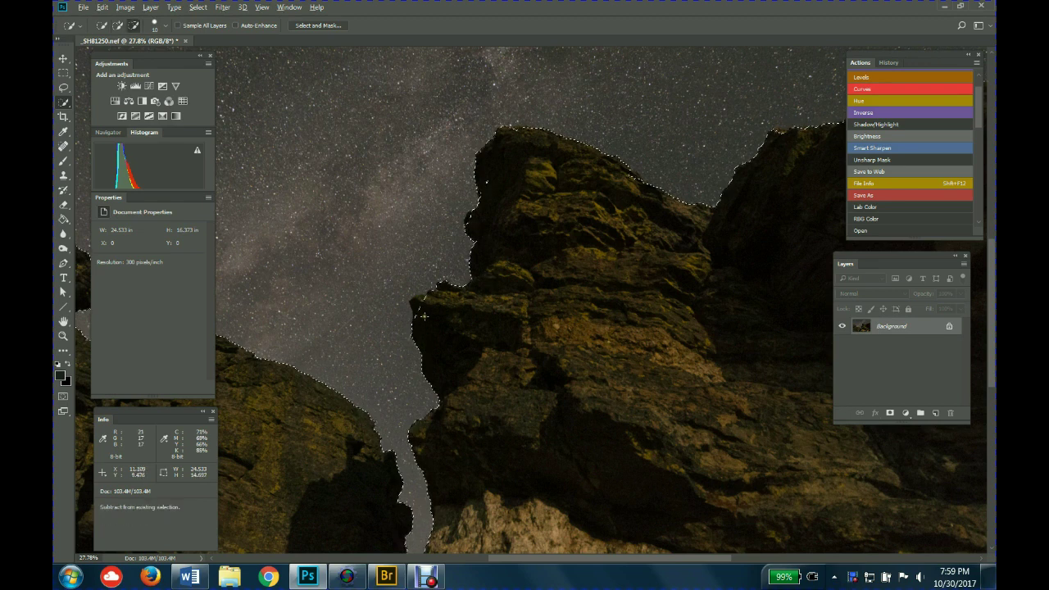
# - Refine the selection outline around the tip of the ledge jutting out from the central rock's left side
pyautogui.moveTo(415, 298); pyautogui.dragTo(418, 317)
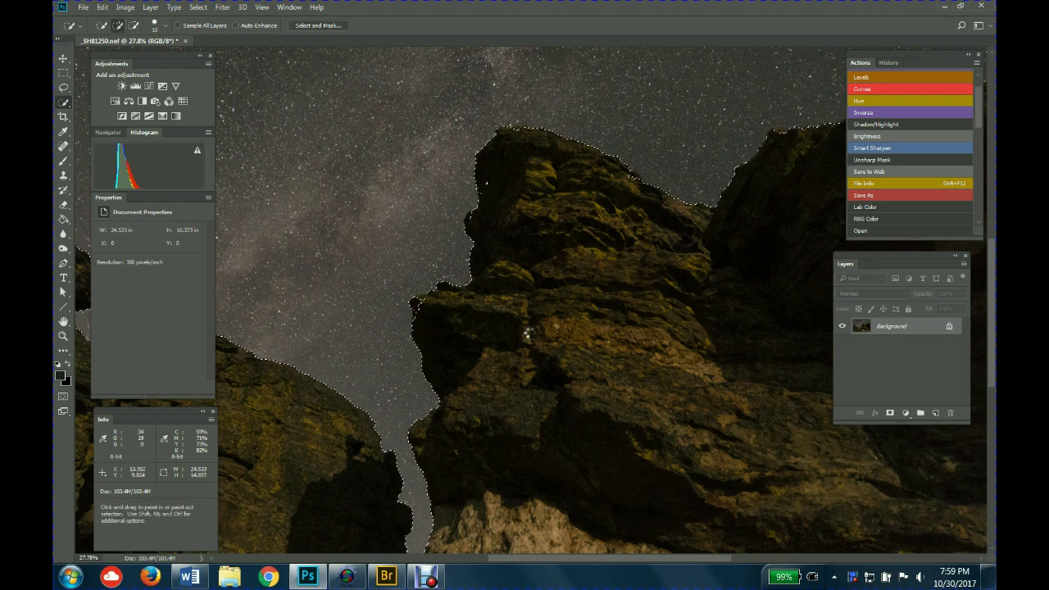
pyautogui.scroll(5, 419, 312)
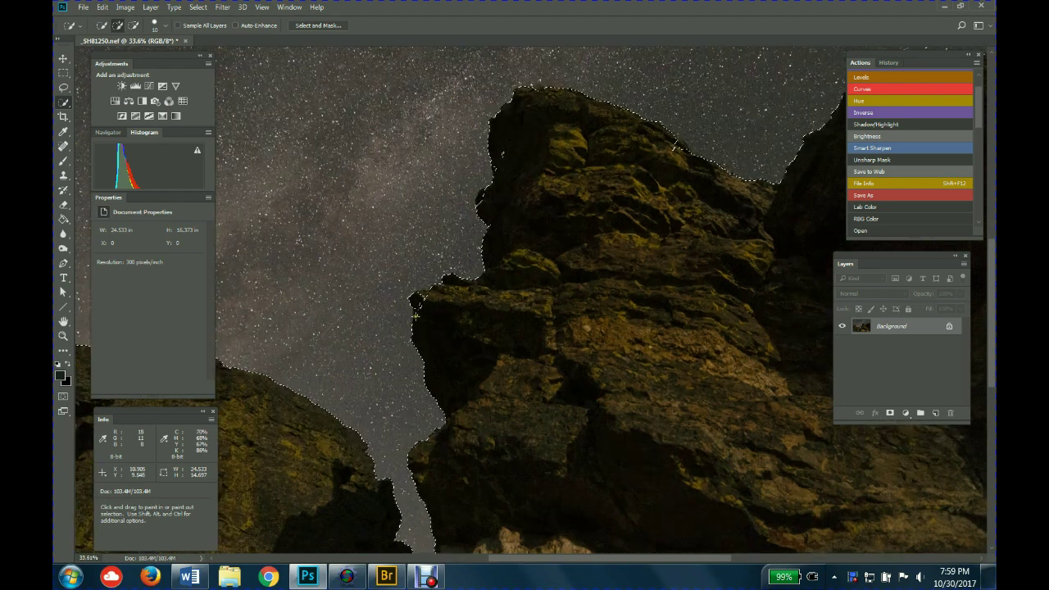
pyautogui.moveTo(422, 282)
pyautogui.mouseDown()
pyautogui.moveTo(428, 269)
pyautogui.moveTo(412, 266)
pyautogui.moveTo(459, 279)
pyautogui.mouseUp()
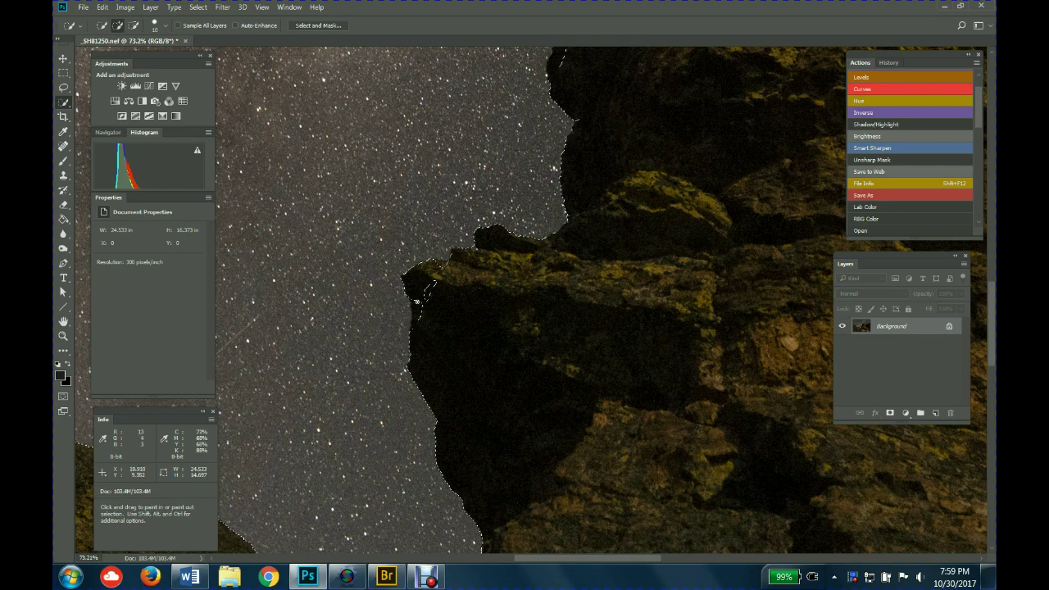
pyautogui.press('alt')
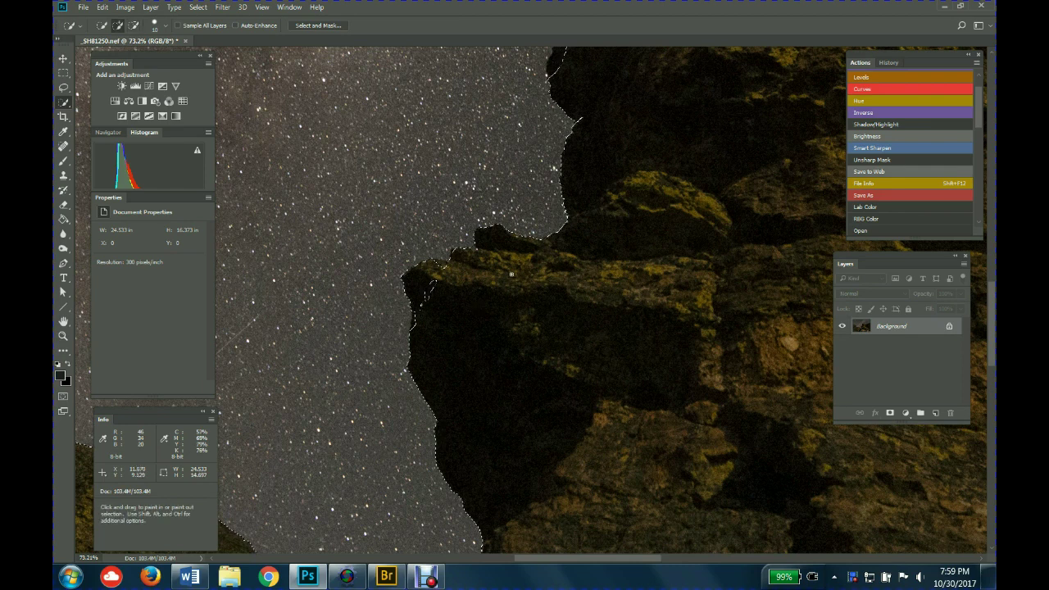
pyautogui.moveTo(440, 267); pyautogui.dragTo(448, 264)
pyautogui.moveTo(448, 260)
pyautogui.mouseDown()
pyautogui.moveTo(432, 285)
pyautogui.moveTo(434, 273)
pyautogui.mouseUp()
pyautogui.moveTo(404, 305); pyautogui.dragTo(426, 256)
pyautogui.click(435, 285)
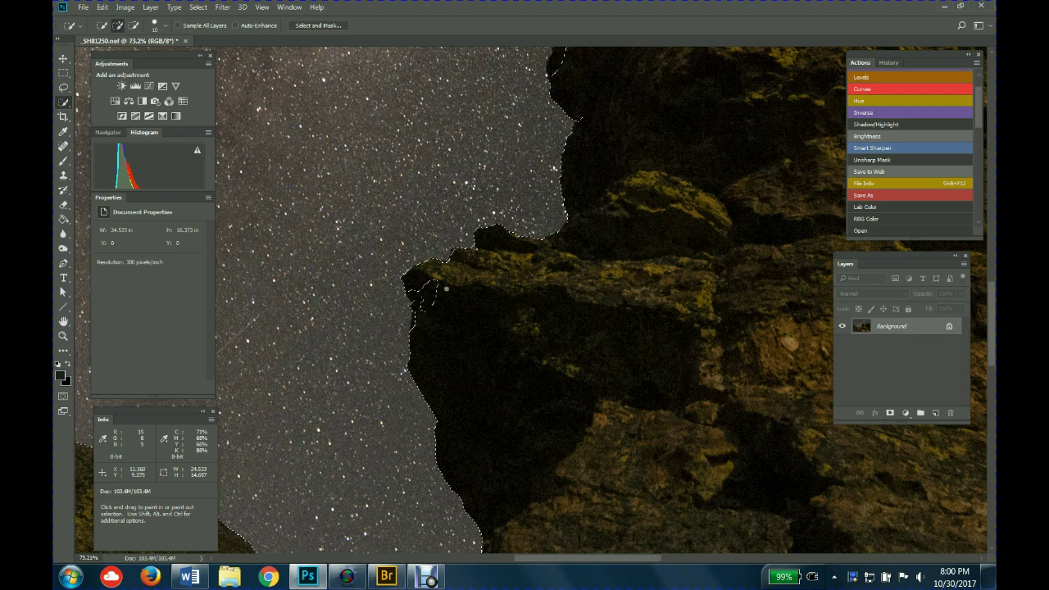
# - Try to clear the stray selection patches in the dark hollow beneath the ledge tip with Quick Selection
pyautogui.click(414, 294)
pyautogui.click(423, 303)
pyautogui.click(469, 294)
pyautogui.moveTo(431, 296); pyautogui.dragTo(433, 296)
pyautogui.keyDown('alt'); pyautogui.click(422, 301); pyautogui.keyUp('alt')
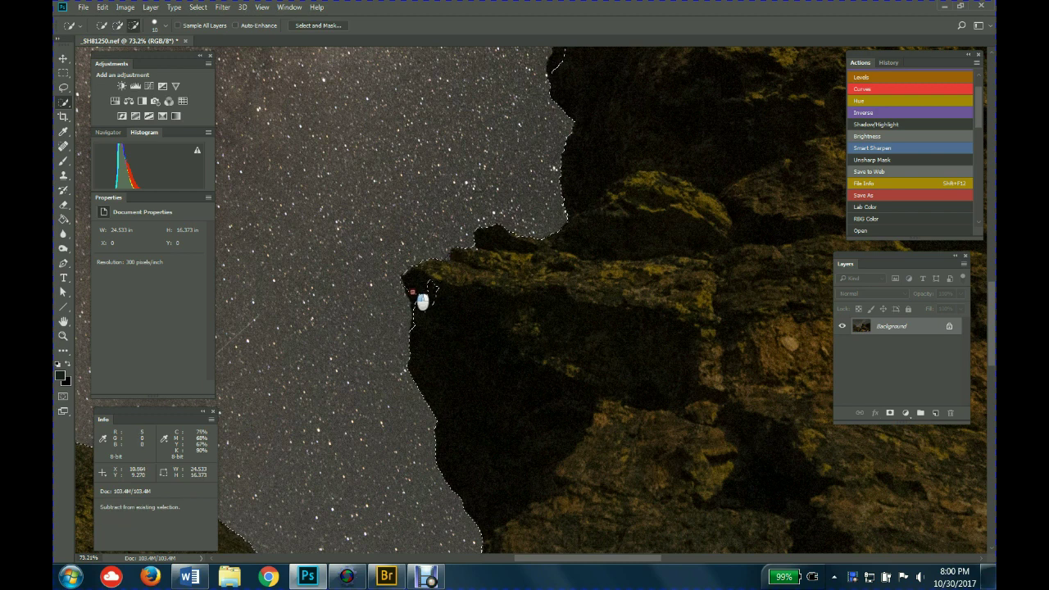
pyautogui.moveTo(429, 309); pyautogui.dragTo(440, 305)
# - Add a round Lasso area inside the dark central rock to the selection, and undo it
pyautogui.scroll(5, 438, 328)
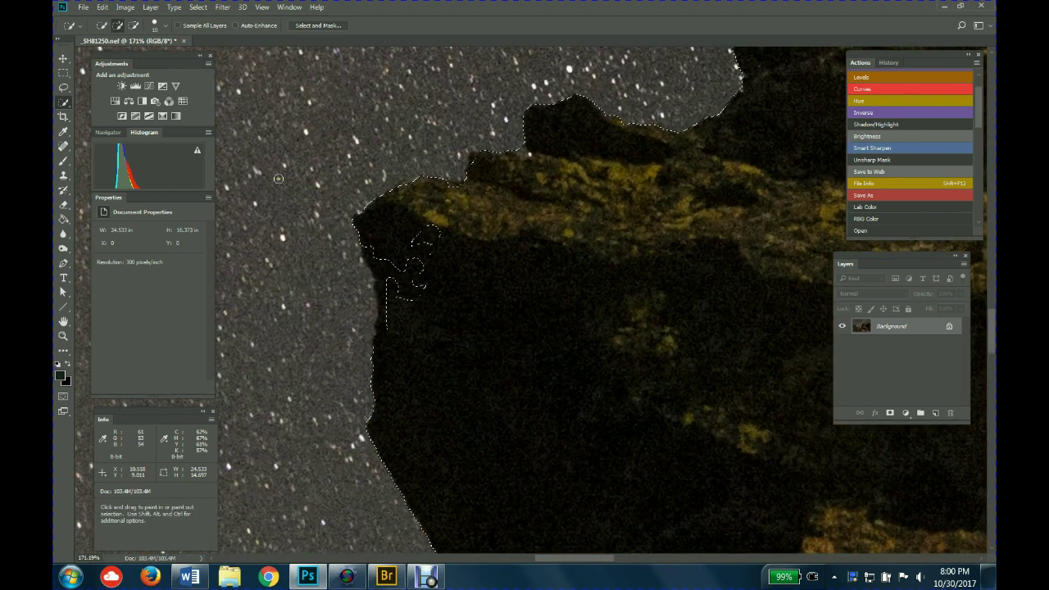
pyautogui.click(64, 89)
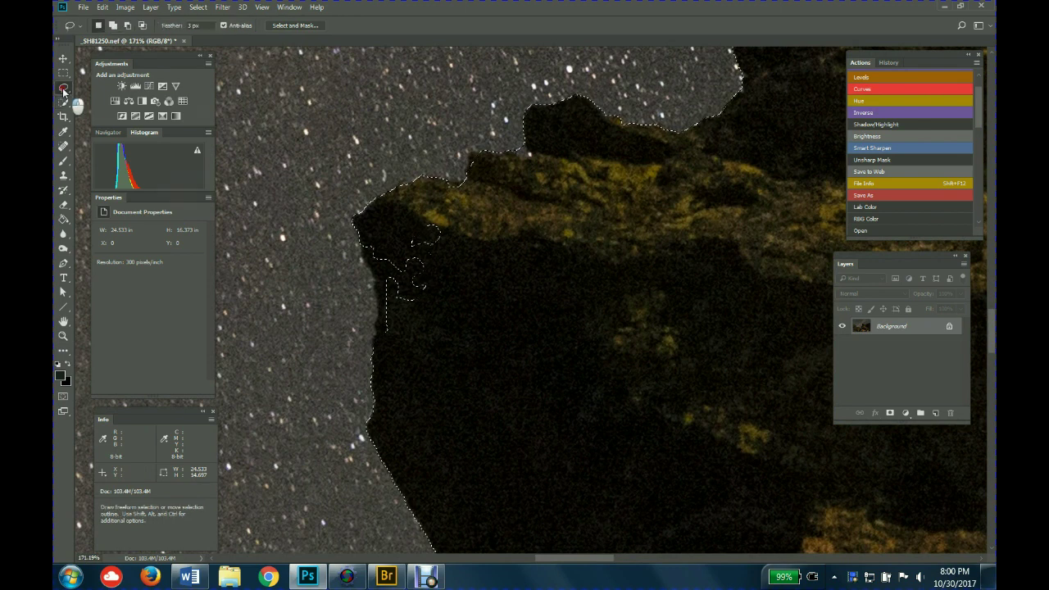
pyautogui.click(109, 88)
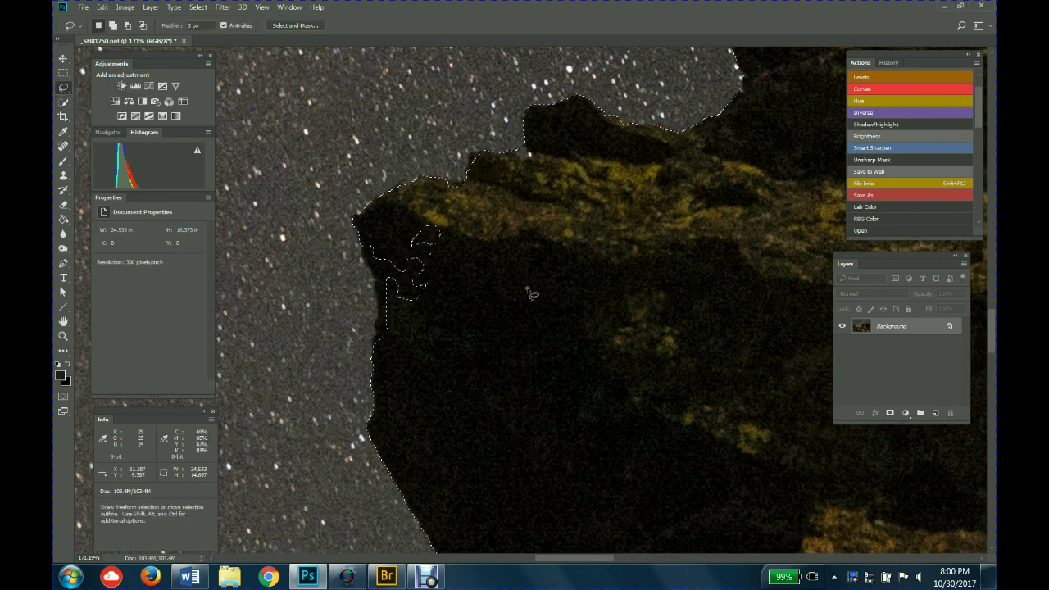
pyautogui.press('shift')
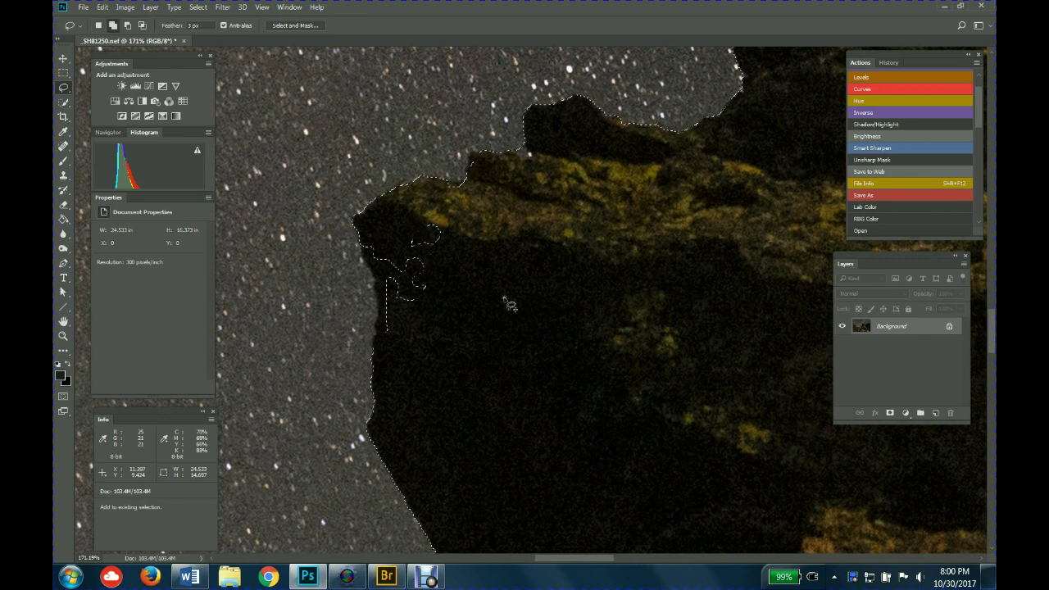
pyautogui.moveTo(500, 292)
pyautogui.mouseDown()
pyautogui.moveTo(453, 326)
pyautogui.moveTo(479, 421)
pyautogui.moveTo(520, 436)
pyautogui.moveTo(585, 341)
pyautogui.moveTo(534, 296)
pyautogui.moveTo(490, 292)
pyautogui.mouseUp()
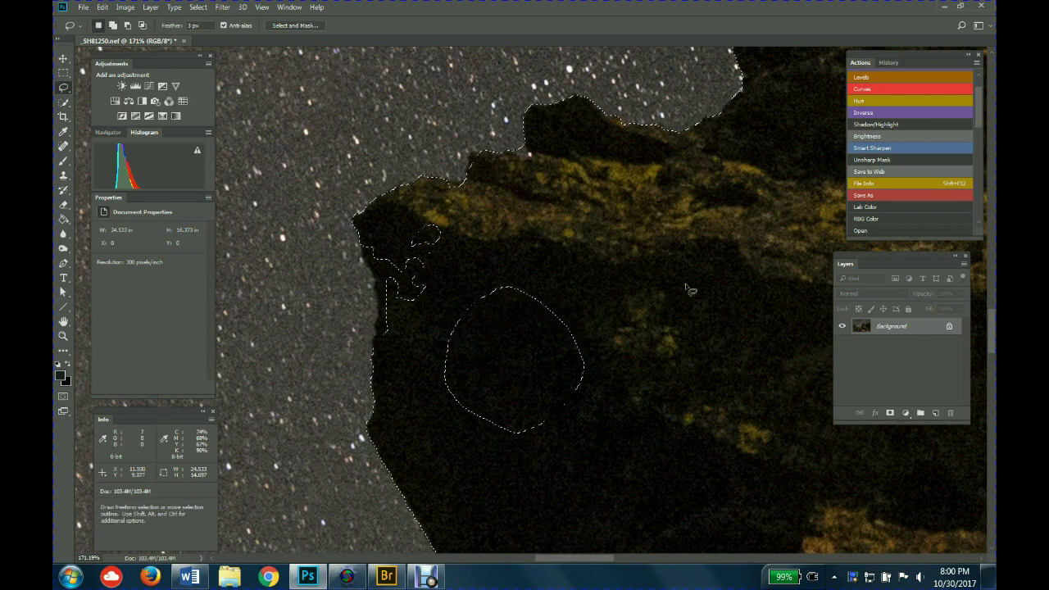
pyautogui.hotkey('ctrl', 'z')
# - Merge the stray patches beneath the ledge tip with the Lasso, subtract them from the sky selection, and return to Quick Selection
pyautogui.moveTo(410, 304)
pyautogui.mouseDown()
pyautogui.moveTo(425, 263)
pyautogui.moveTo(396, 236)
pyautogui.moveTo(384, 256)
pyautogui.moveTo(368, 244)
pyautogui.moveTo(388, 293)
pyautogui.mouseUp()
pyautogui.press('shift')
pyautogui.moveTo(370, 248)
pyautogui.mouseDown()
pyautogui.moveTo(384, 327)
pyautogui.moveTo(374, 347)
pyautogui.moveTo(400, 352)
pyautogui.moveTo(445, 315)
pyautogui.moveTo(443, 221)
pyautogui.moveTo(432, 212)
pyautogui.moveTo(364, 241)
pyautogui.mouseUp()
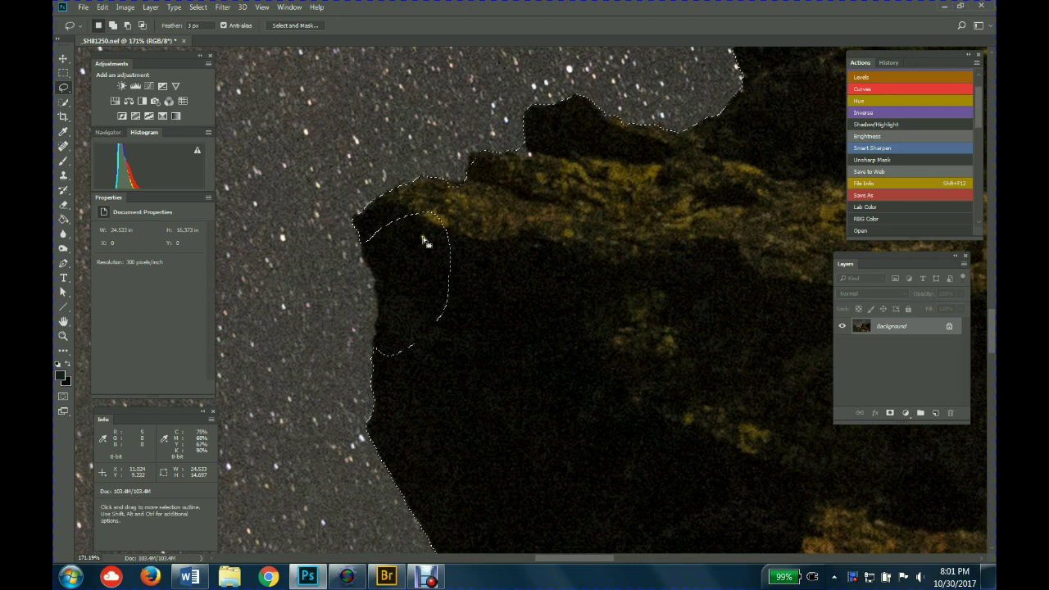
pyautogui.moveTo(380, 271)
pyautogui.mouseDown()
pyautogui.moveTo(418, 277)
pyautogui.moveTo(374, 249)
pyautogui.moveTo(382, 266)
pyautogui.moveTo(364, 244)
pyautogui.moveTo(379, 308)
pyautogui.moveTo(374, 347)
pyautogui.moveTo(397, 342)
pyautogui.moveTo(435, 305)
pyautogui.moveTo(446, 269)
pyautogui.moveTo(449, 232)
pyautogui.moveTo(435, 210)
pyautogui.moveTo(369, 235)
pyautogui.mouseUp()
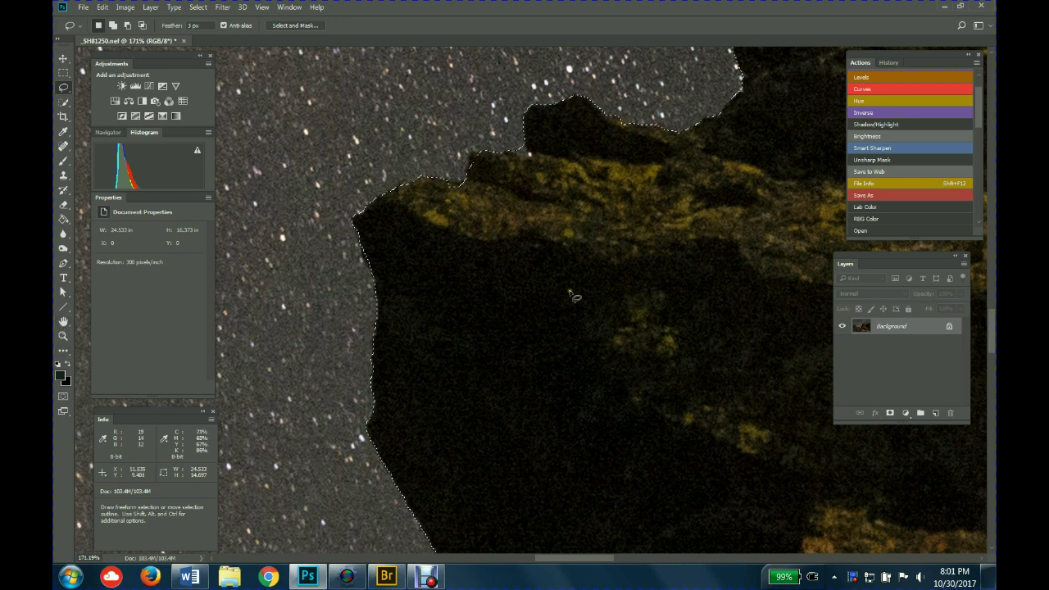
pyautogui.scroll(-5, 569, 293)
pyautogui.scroll(-4, 568, 293)
pyautogui.press('w')
pyautogui.scroll(-4, 547, 279)
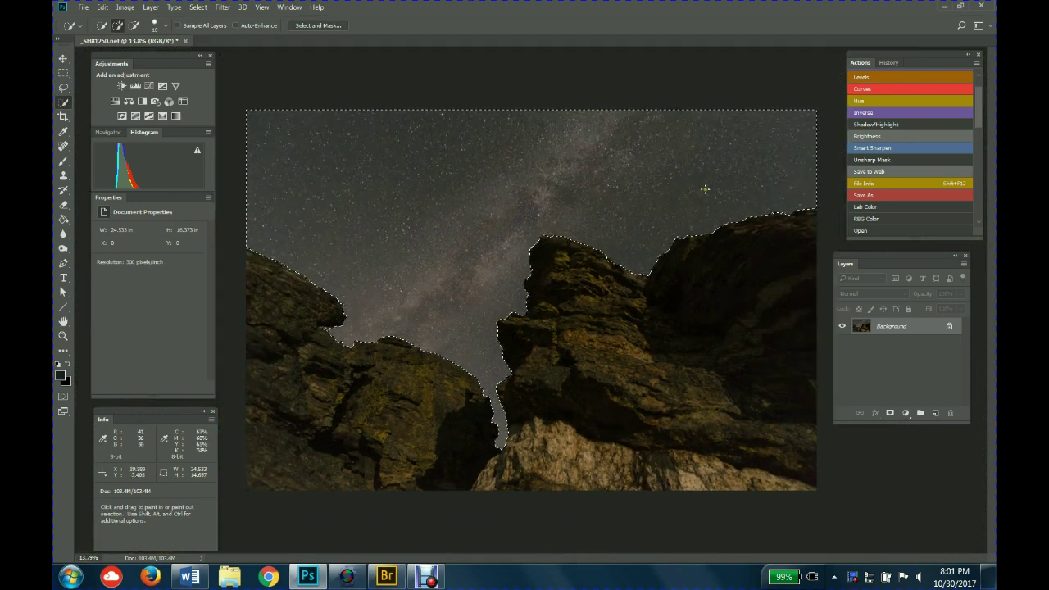
# - Preview the sky selection in Select and Mask, cancel it, and look at the Quick Selection brush settings
pyautogui.click(319, 26)
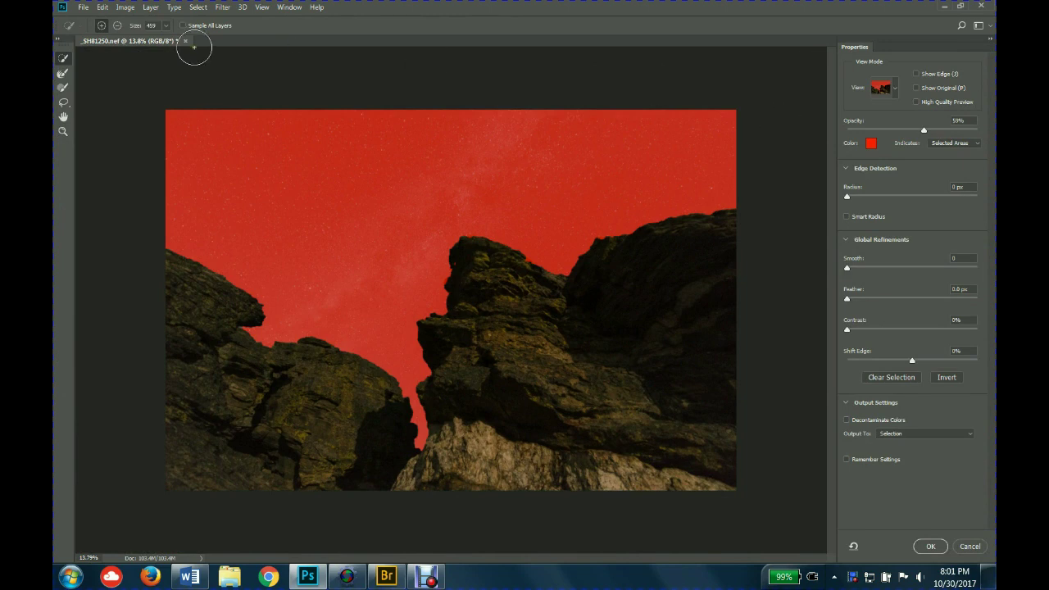
pyautogui.click(970, 546)
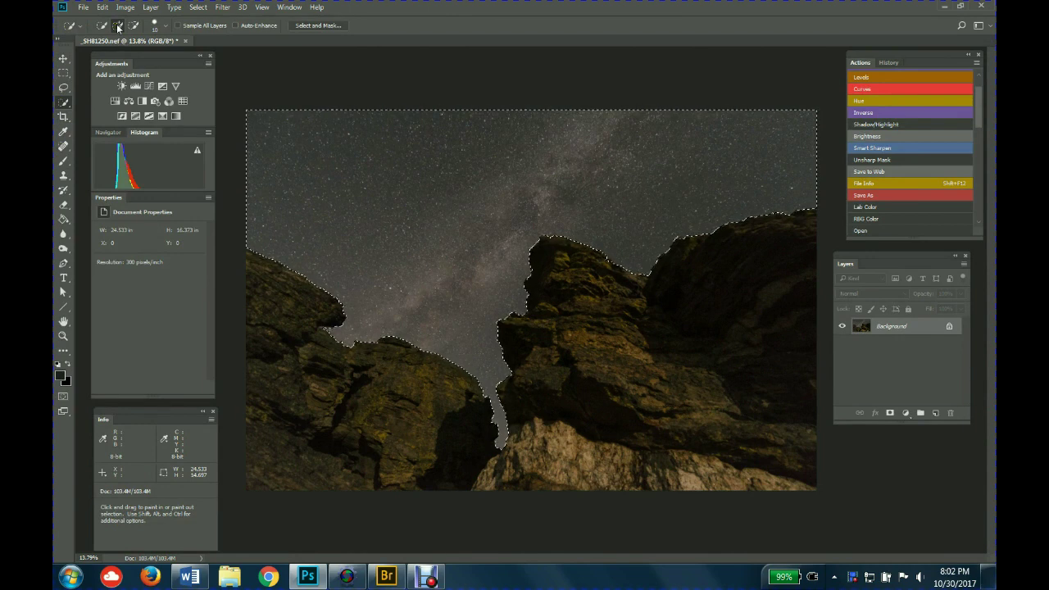
pyautogui.click(164, 29)
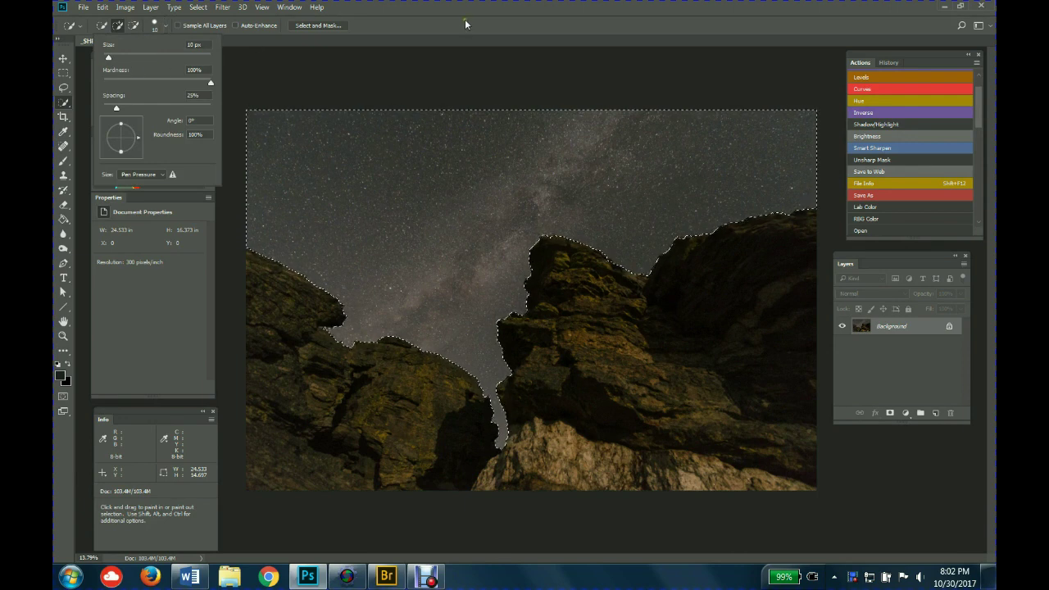
pyautogui.click(296, 45)
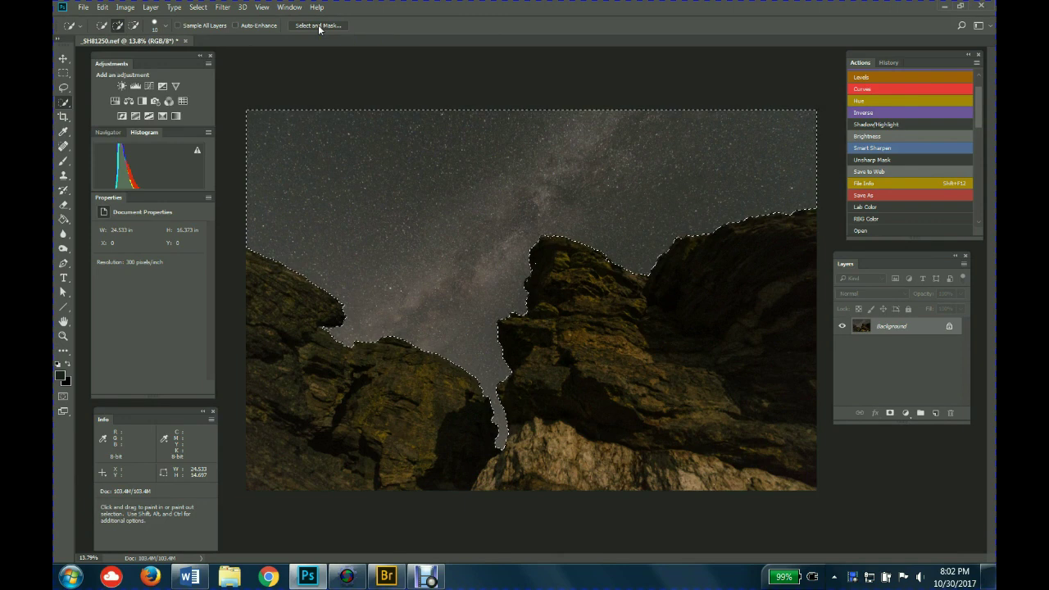
# - Apply a slight feather to the sky selection's edge in Select and Mask
pyautogui.click(319, 25)
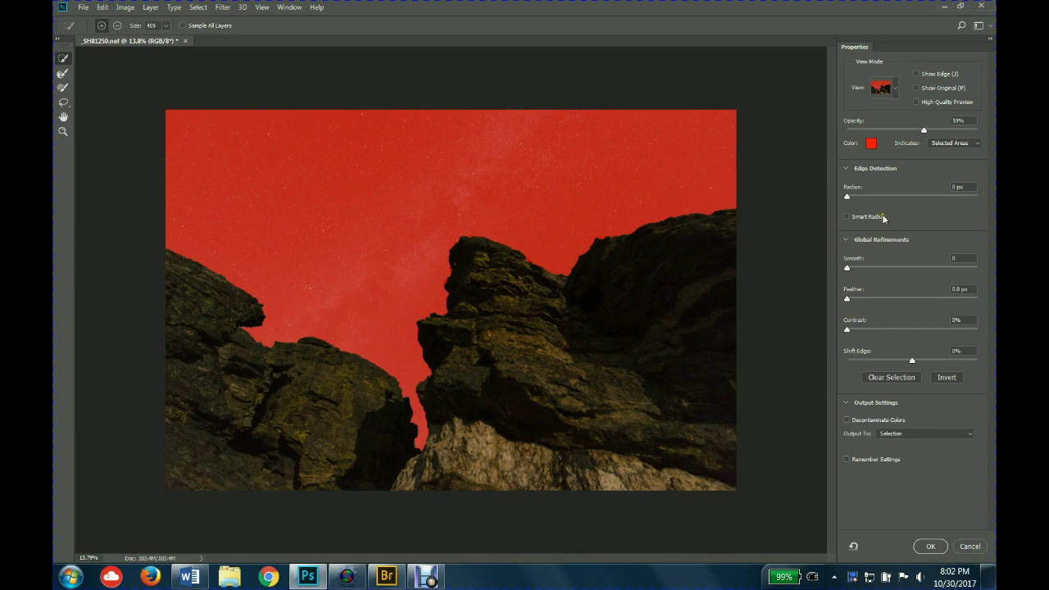
pyautogui.click(846, 240)
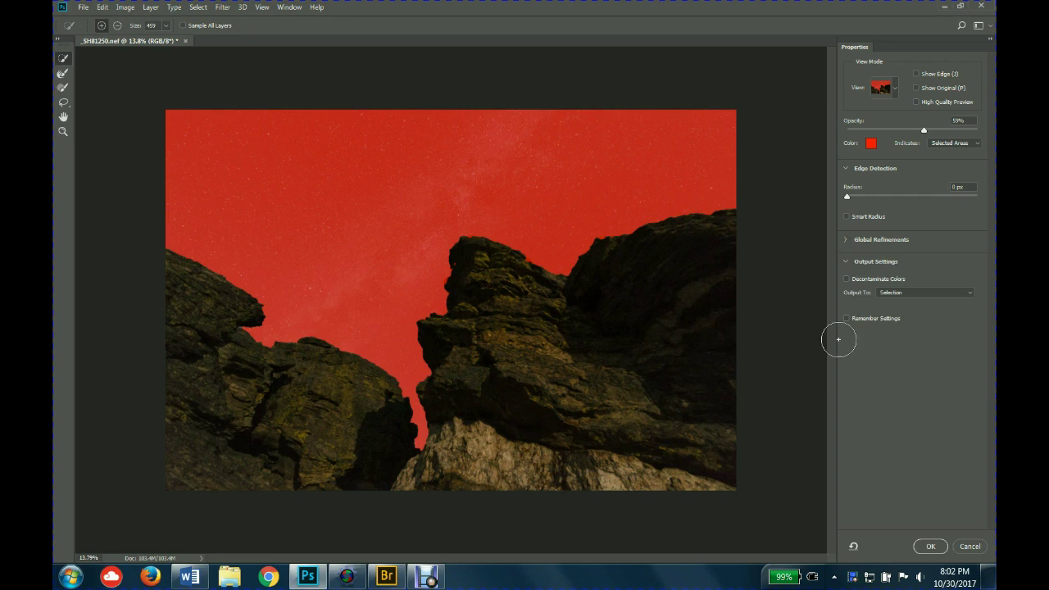
pyautogui.click(845, 240)
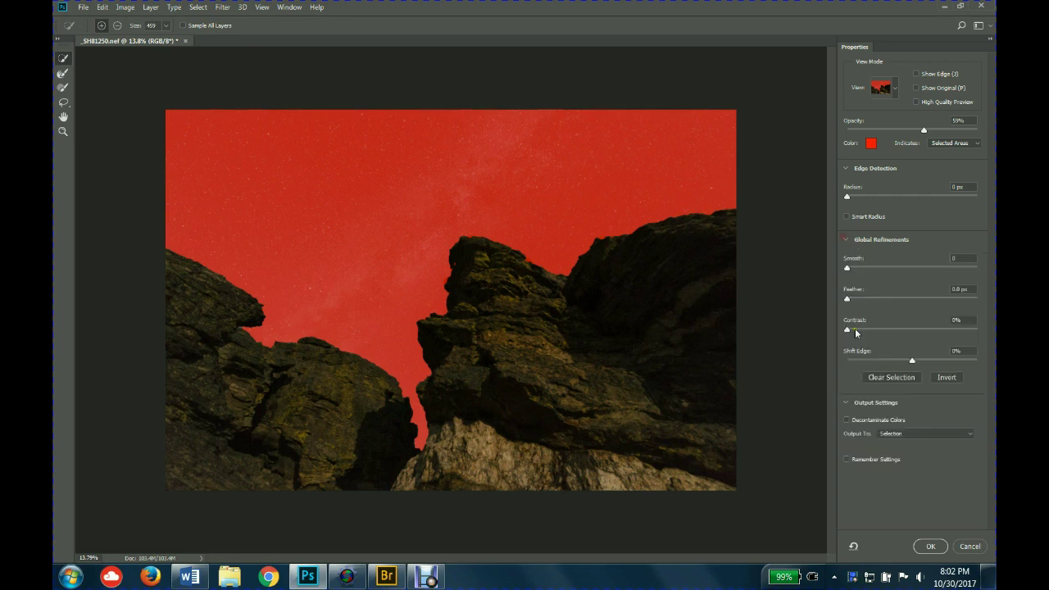
pyautogui.click(847, 300)
pyautogui.moveTo(848, 301); pyautogui.dragTo(861, 303)
pyautogui.click(938, 551)
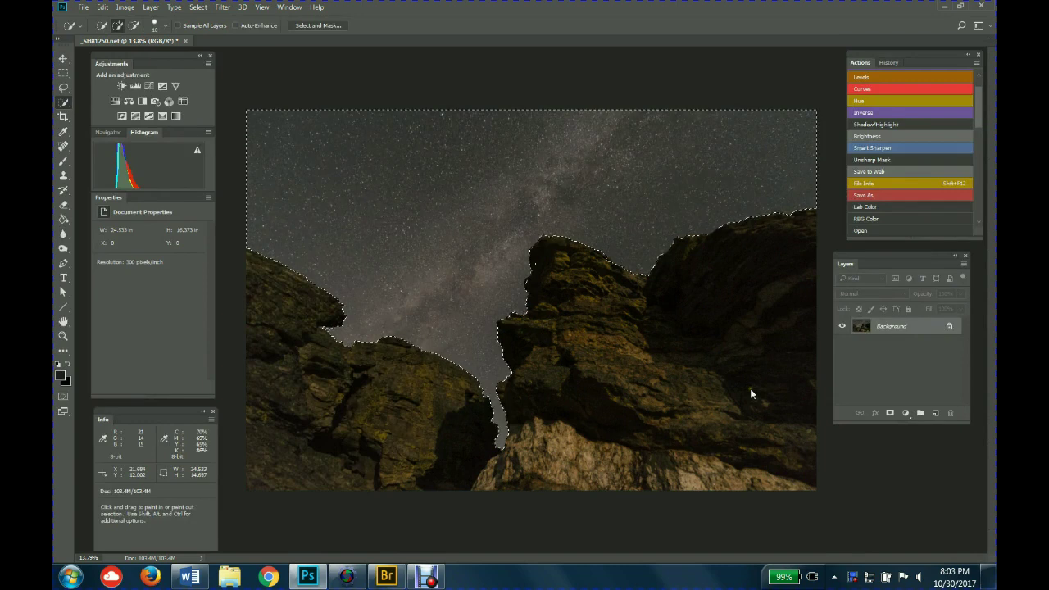
# - Try an extreme Curves adjustment on the sky with the black point at input 135, and reset the curve
pyautogui.click(900, 89)
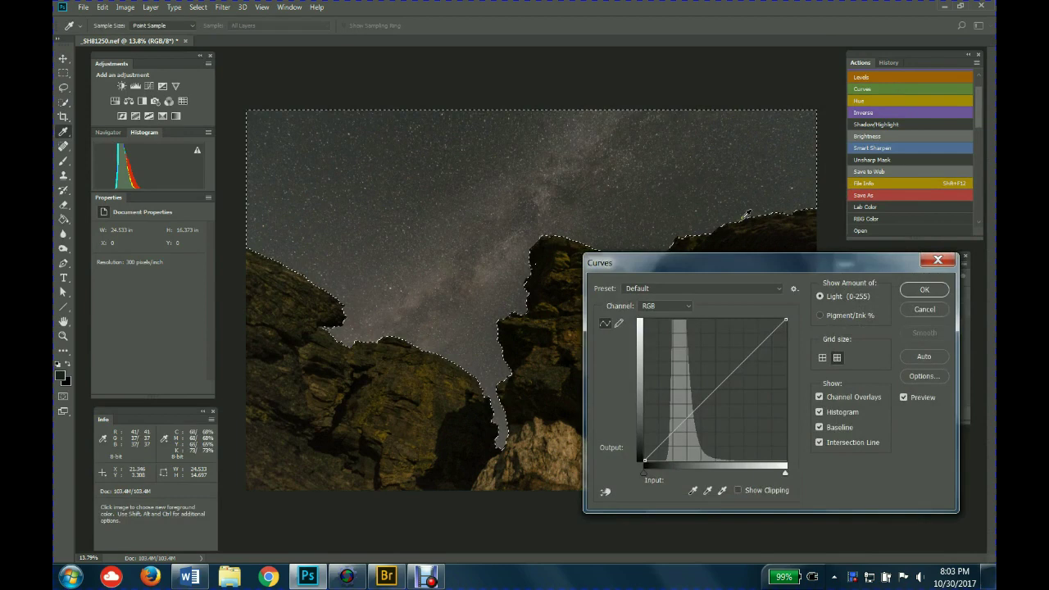
pyautogui.moveTo(743, 262); pyautogui.dragTo(844, 305)
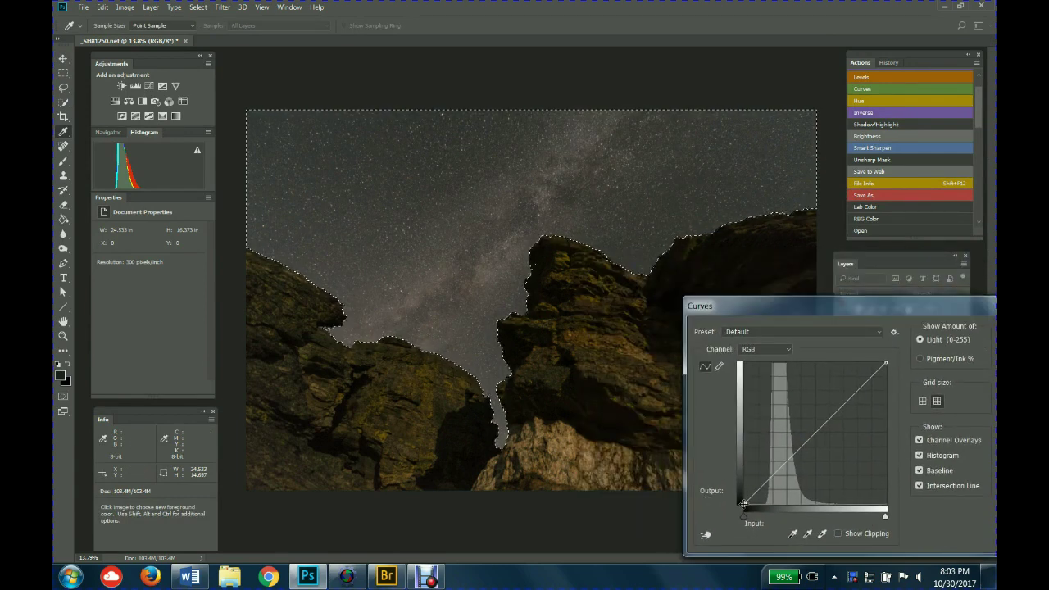
pyautogui.moveTo(743, 503); pyautogui.dragTo(818, 504)
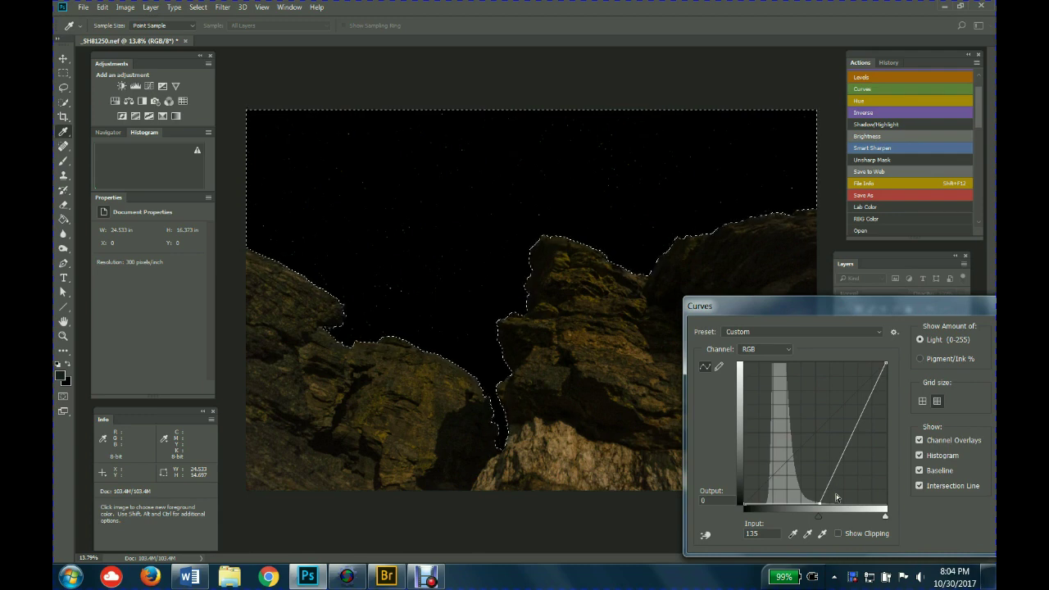
pyautogui.moveTo(777, 303); pyautogui.dragTo(756, 288)
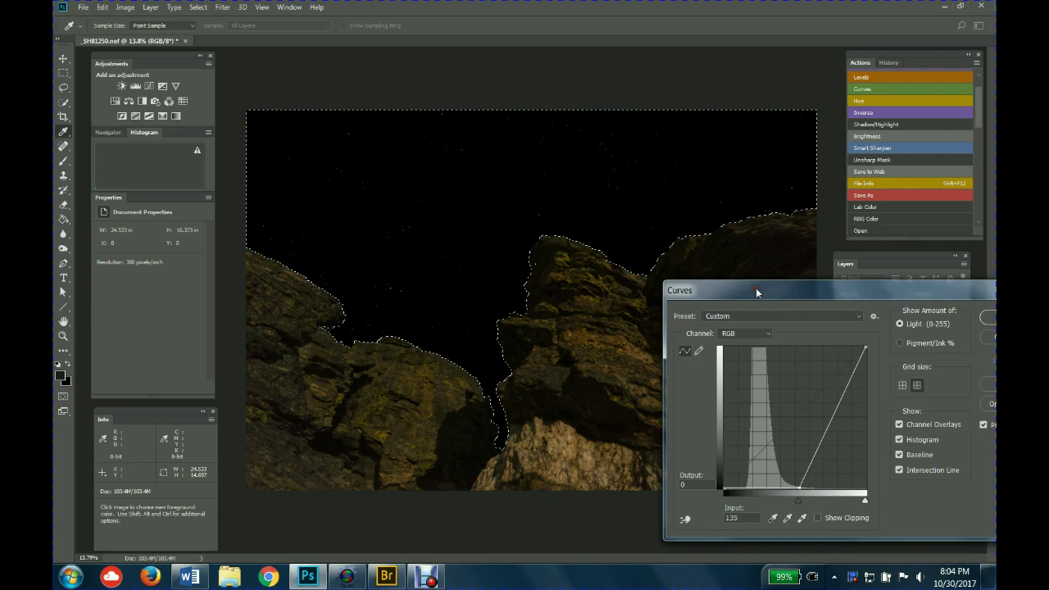
pyautogui.moveTo(843, 301); pyautogui.dragTo(812, 304)
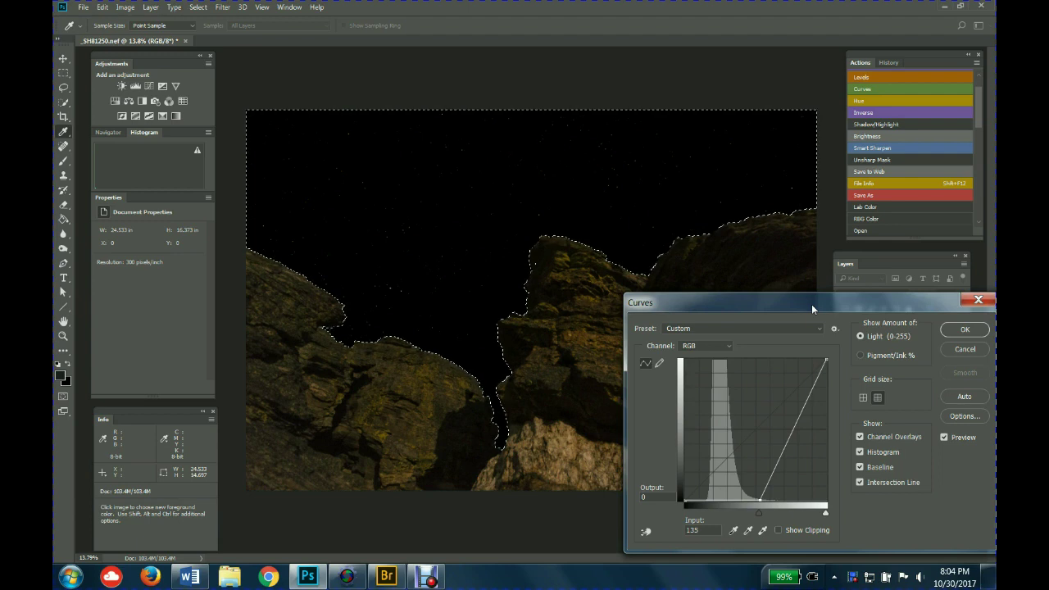
pyautogui.keyDown('alt'); pyautogui.click(966, 349); pyautogui.keyUp('alt')
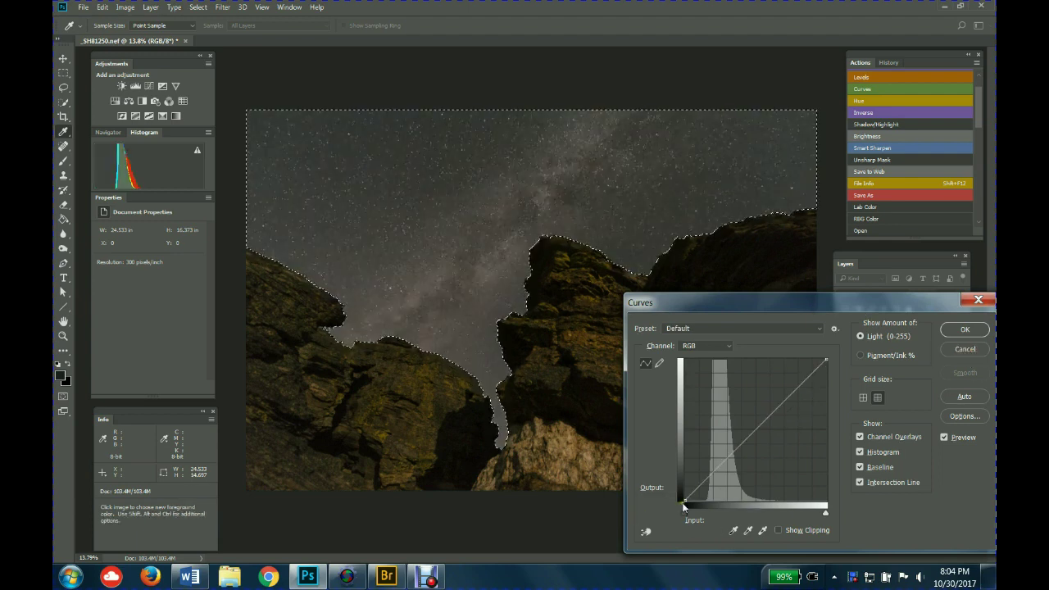
# - Darken the selected sky with Curves by moving the black point to input 31, output 0
pyautogui.moveTo(687, 505); pyautogui.dragTo(718, 516)
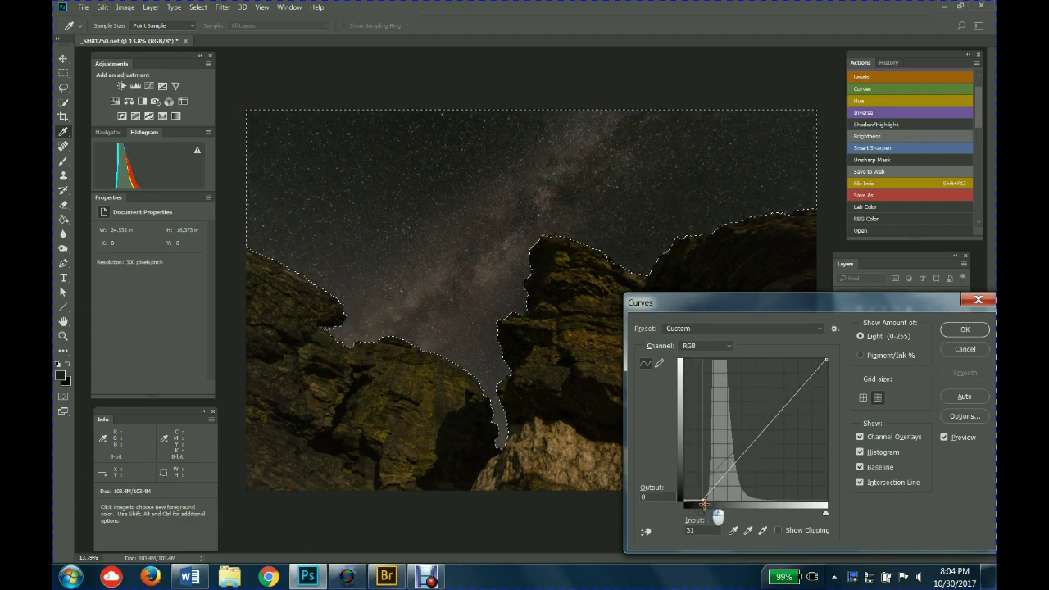
pyautogui.click(977, 334)
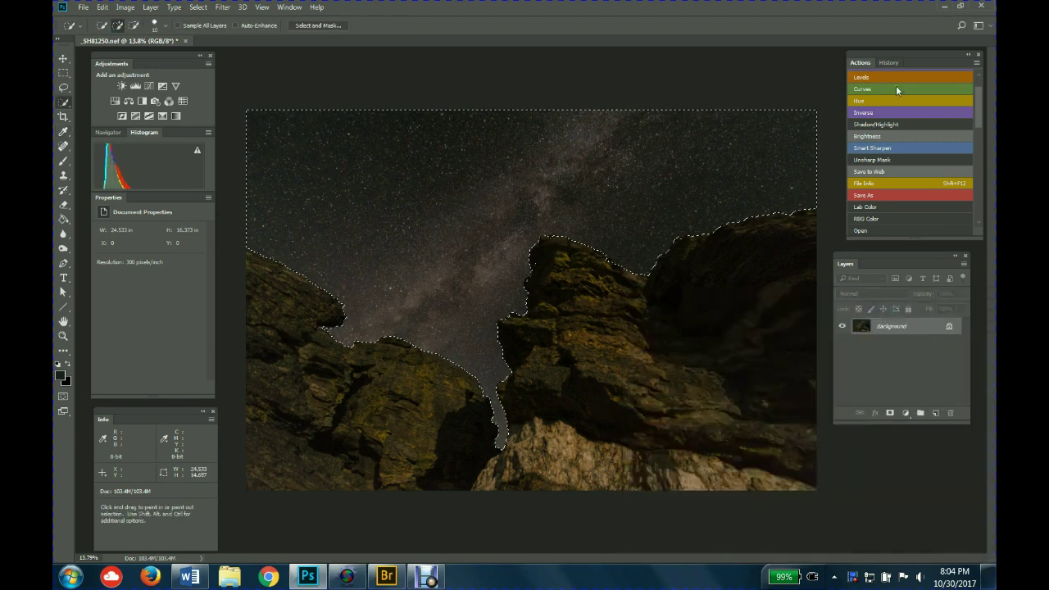
# - Apply a second Curves adjustment to the sky with a reduced white-point input, a shadow point at 45/43 and a highlight point at 193/223
pyautogui.click(893, 89)
pyautogui.moveTo(771, 301); pyautogui.dragTo(824, 306)
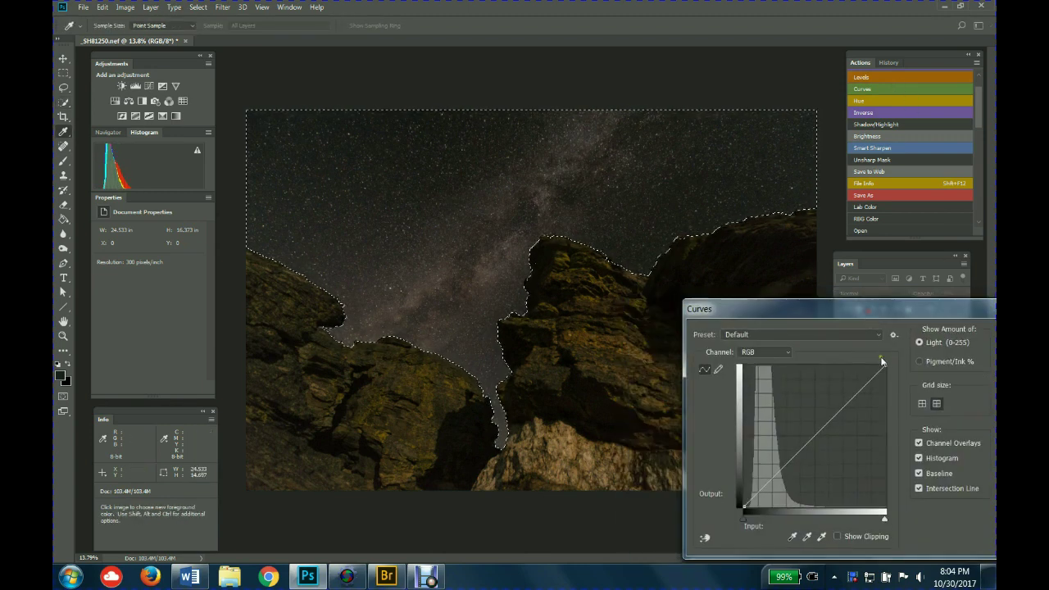
pyautogui.moveTo(885, 366); pyautogui.dragTo(875, 359)
pyautogui.moveTo(766, 482); pyautogui.dragTo(769, 486)
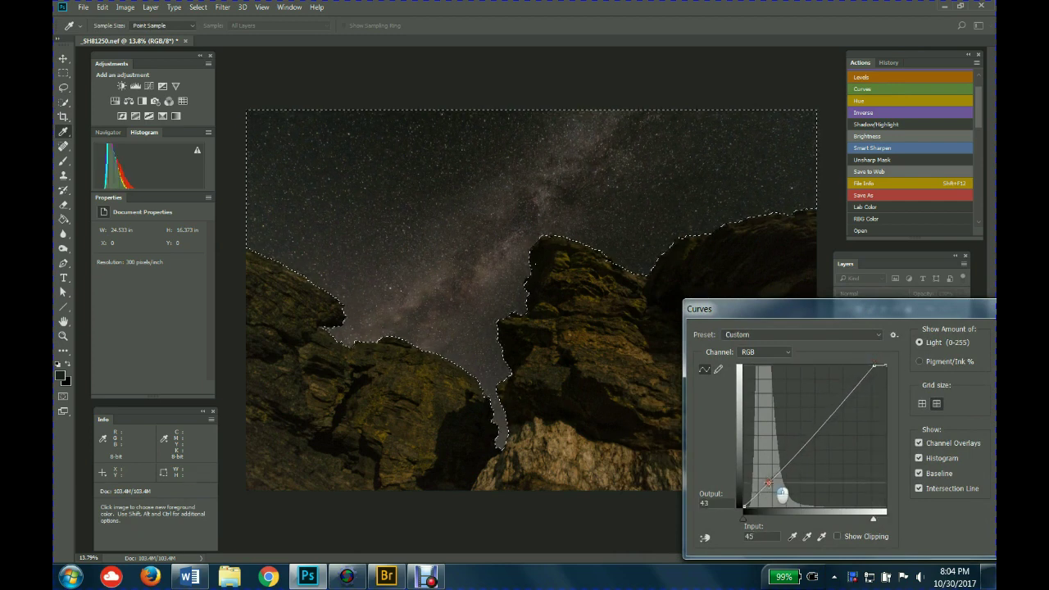
pyautogui.click(855, 387)
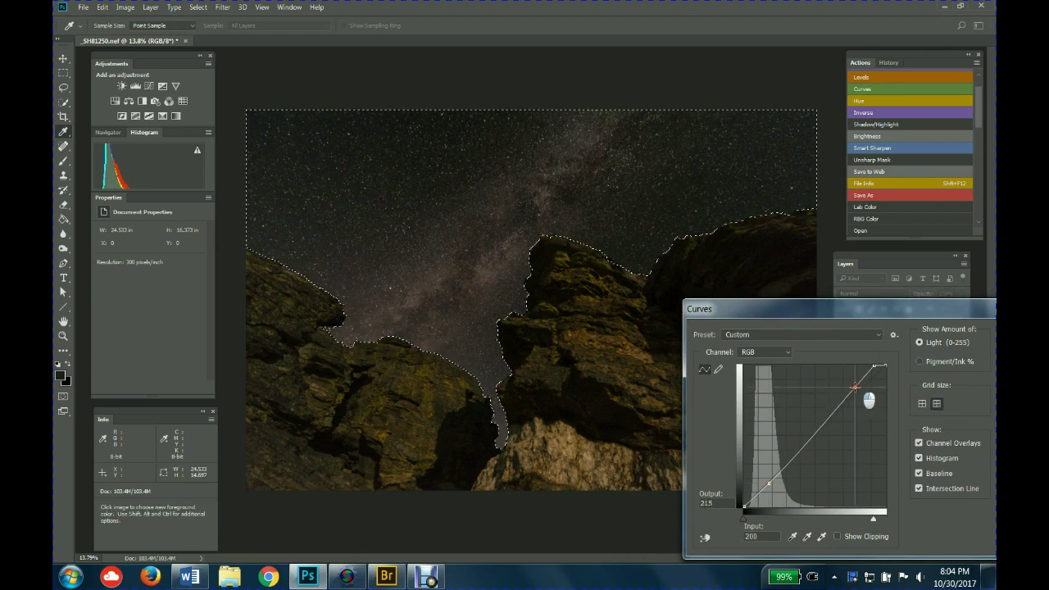
pyautogui.moveTo(855, 387); pyautogui.dragTo(851, 382)
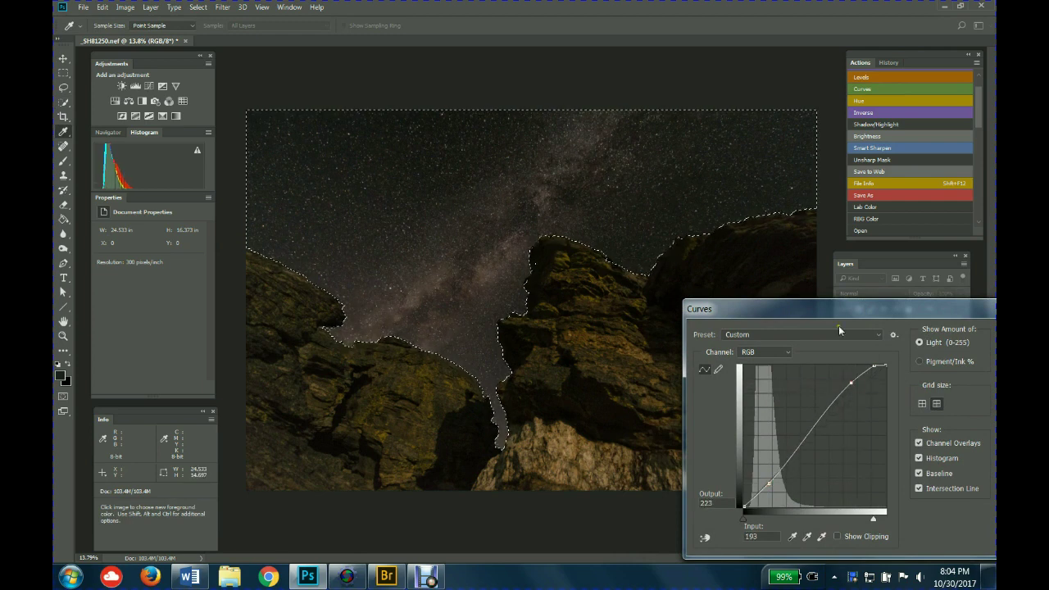
pyautogui.moveTo(838, 313); pyautogui.dragTo(819, 303)
pyautogui.click(973, 322)
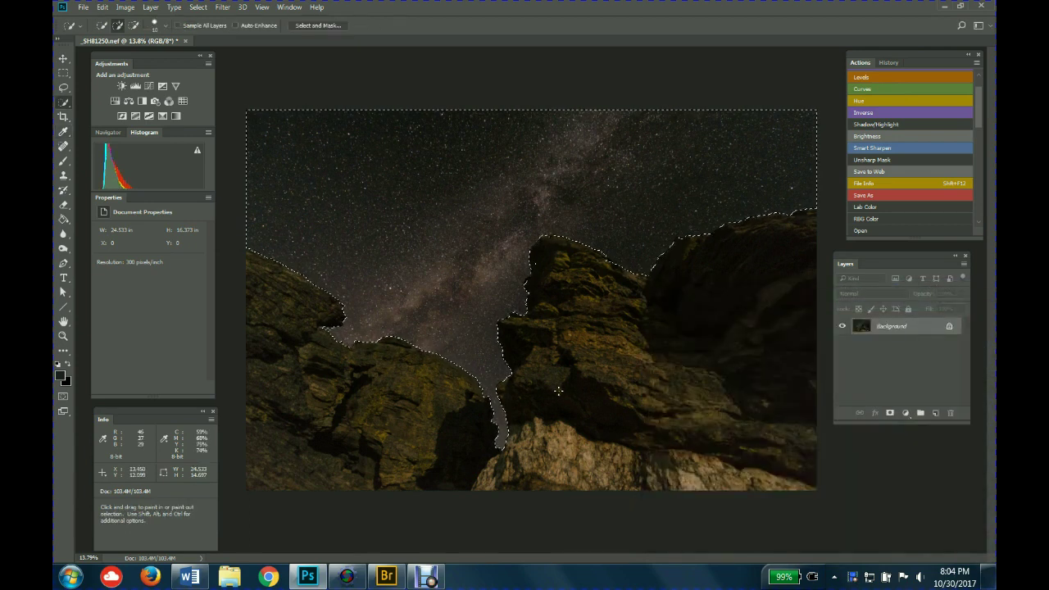
# - Deselect the sky and examine the transition between sky and rock along the left-hand ridge up close
pyautogui.hotkey('ctrl', 'd')
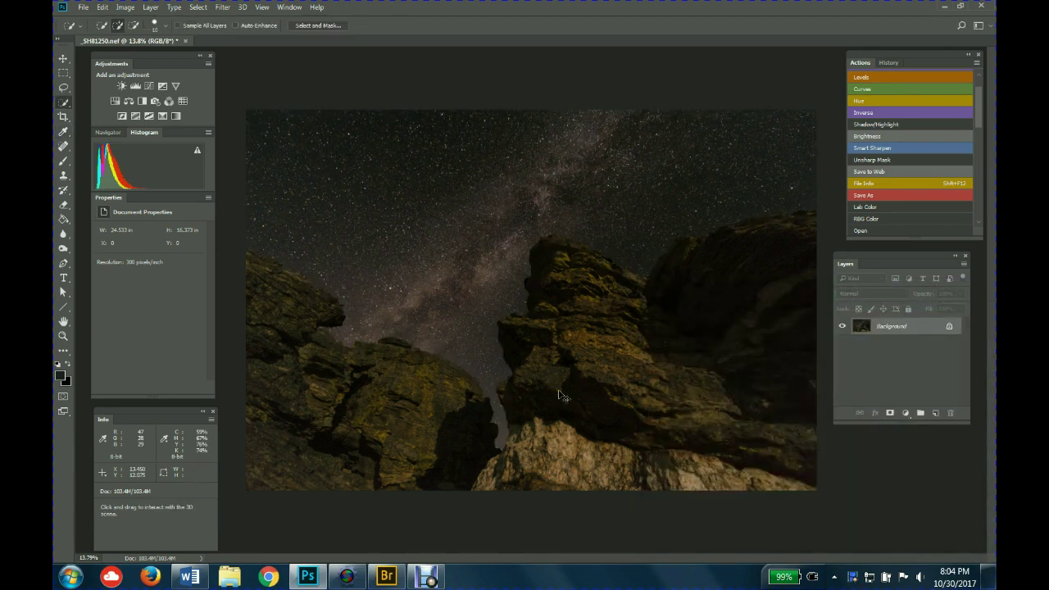
pyautogui.scroll(2, 528, 401)
pyautogui.scroll(-2, 528, 401)
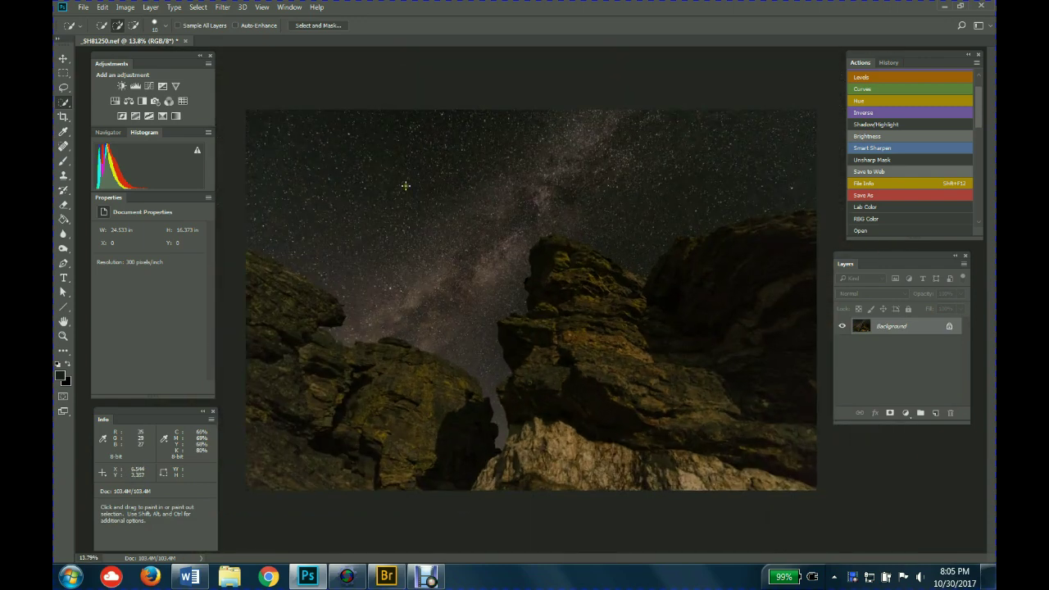
pyautogui.scroll(10, 436, 341)
pyautogui.scroll(4, 437, 340)
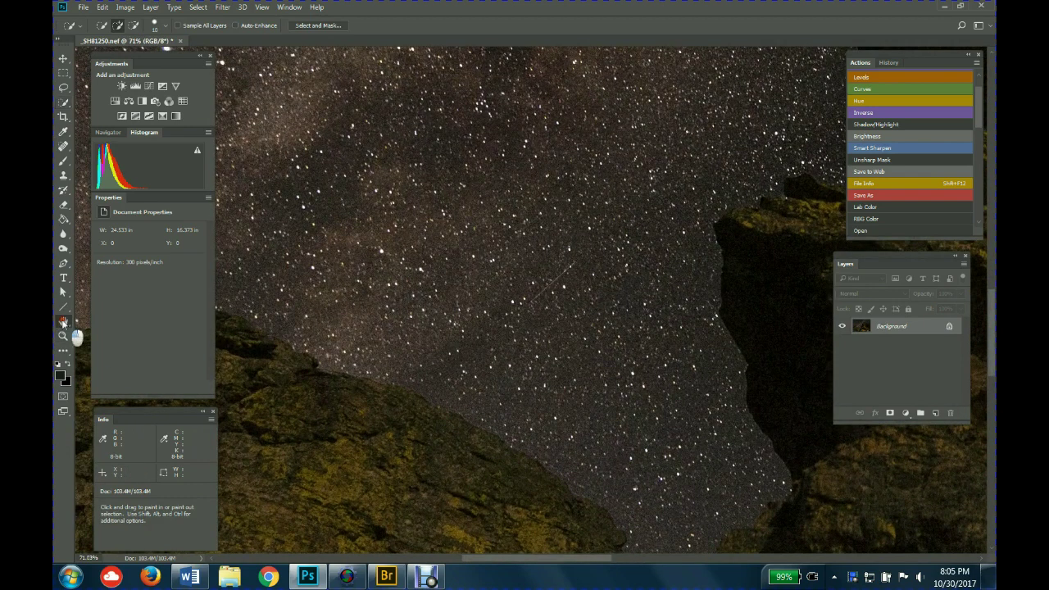
pyautogui.click(64, 322)
pyautogui.moveTo(347, 437); pyautogui.dragTo(578, 374)
pyautogui.scroll(2, 581, 379)
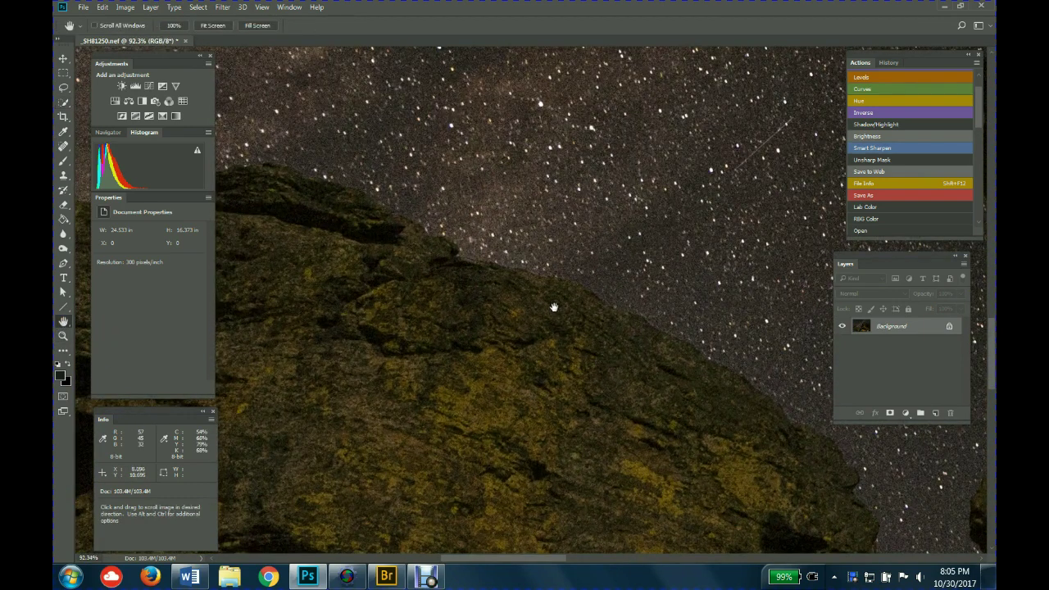
pyautogui.scroll(3, 611, 296)
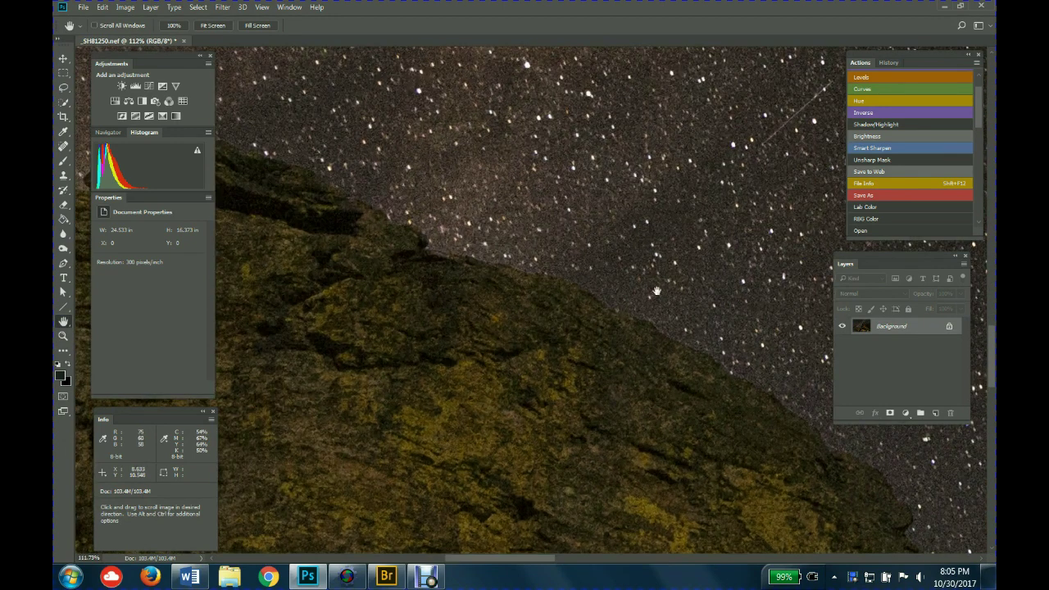
# - Examine the sky-to-rock edge farther along the ridge, and view the whole photo both with and without the panels
pyautogui.moveTo(740, 403); pyautogui.dragTo(618, 344)
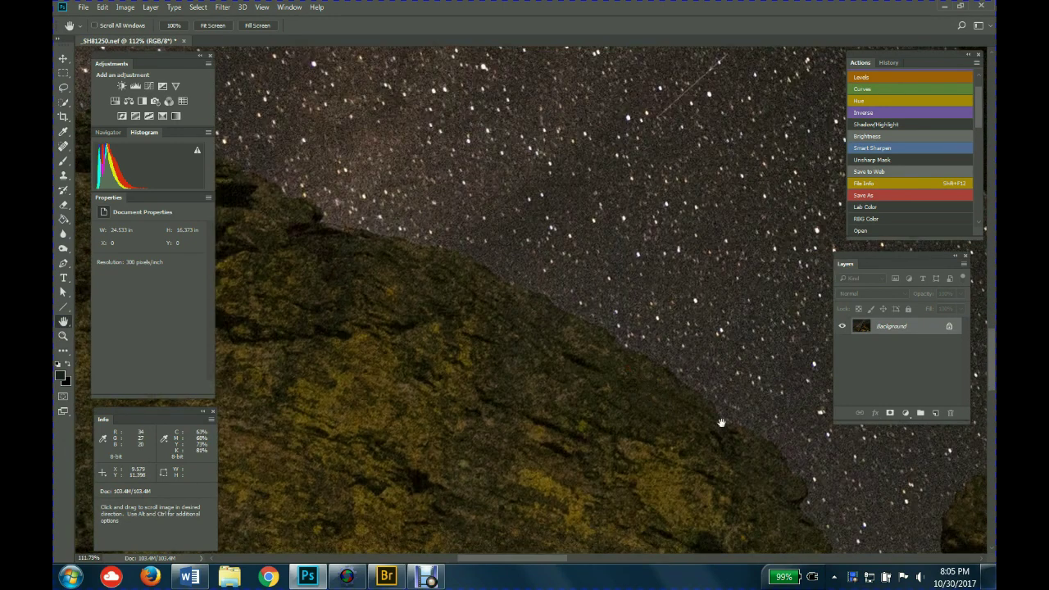
pyautogui.scroll(-1, 555, 302)
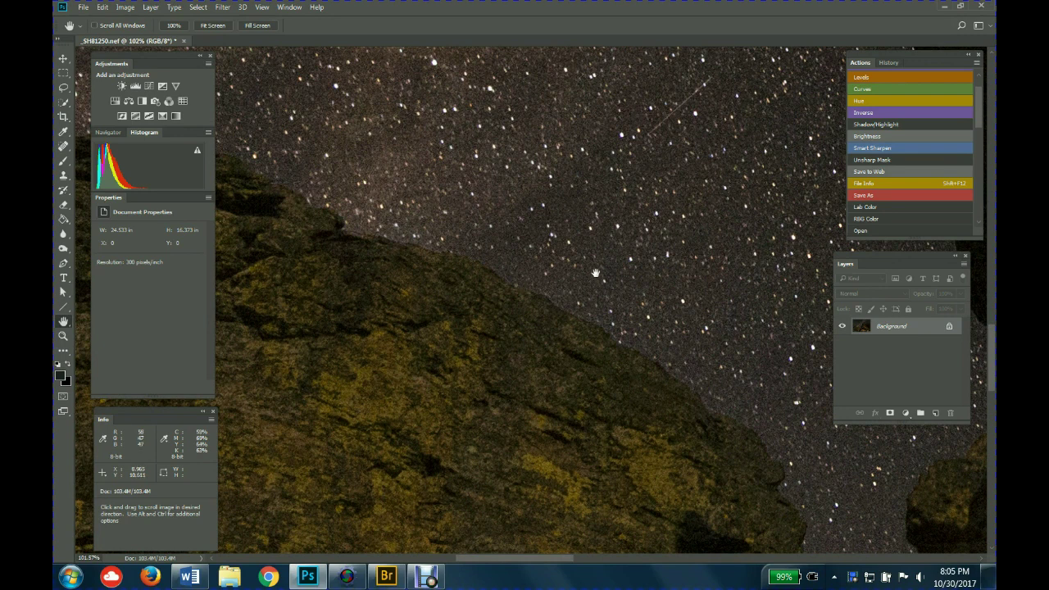
pyautogui.scroll(-10, 644, 293)
pyautogui.scroll(-2, 645, 292)
pyautogui.scroll(3, 644, 293)
pyautogui.press('Tab')
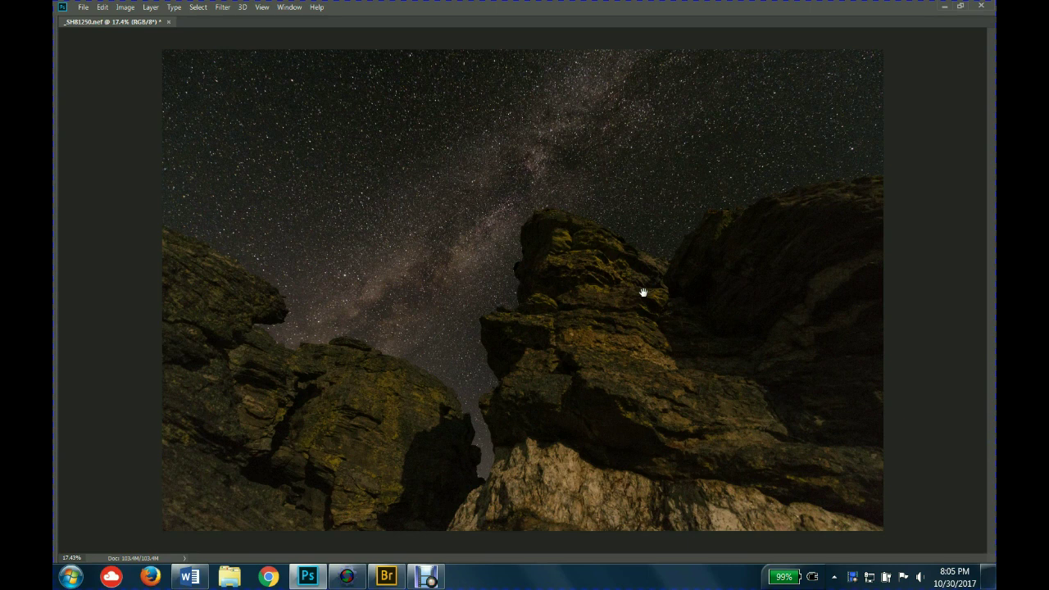
pyautogui.press('Tab')
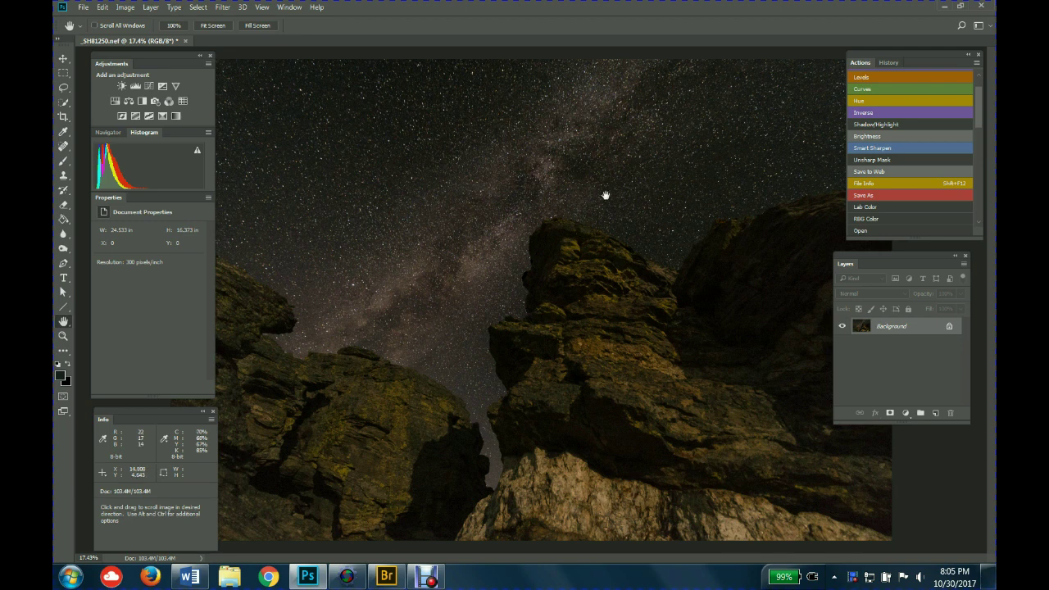
pyautogui.scroll(-2, 623, 342)
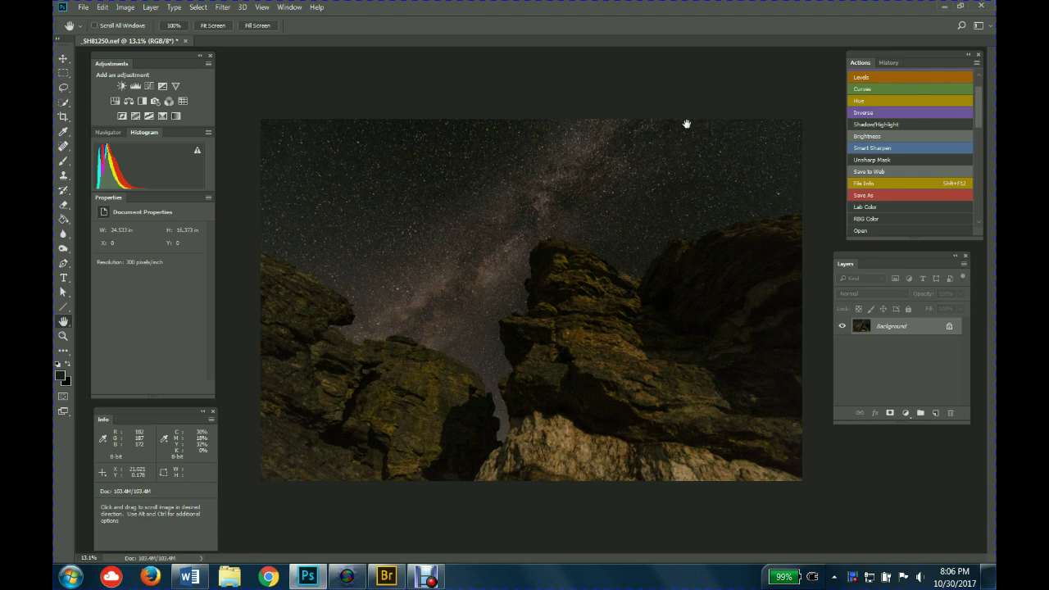
# - Open a Curves adjustment for the whole image and reposition its dialog over the photo
pyautogui.click(862, 89)
pyautogui.moveTo(524, 109); pyautogui.dragTo(793, 48)
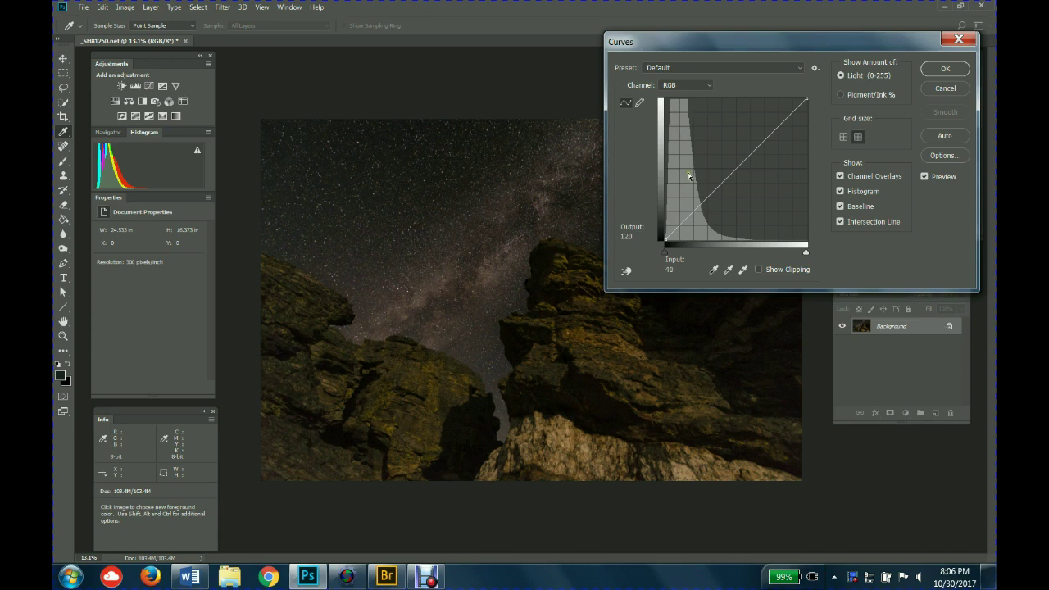
pyautogui.moveTo(773, 37); pyautogui.dragTo(728, 32)
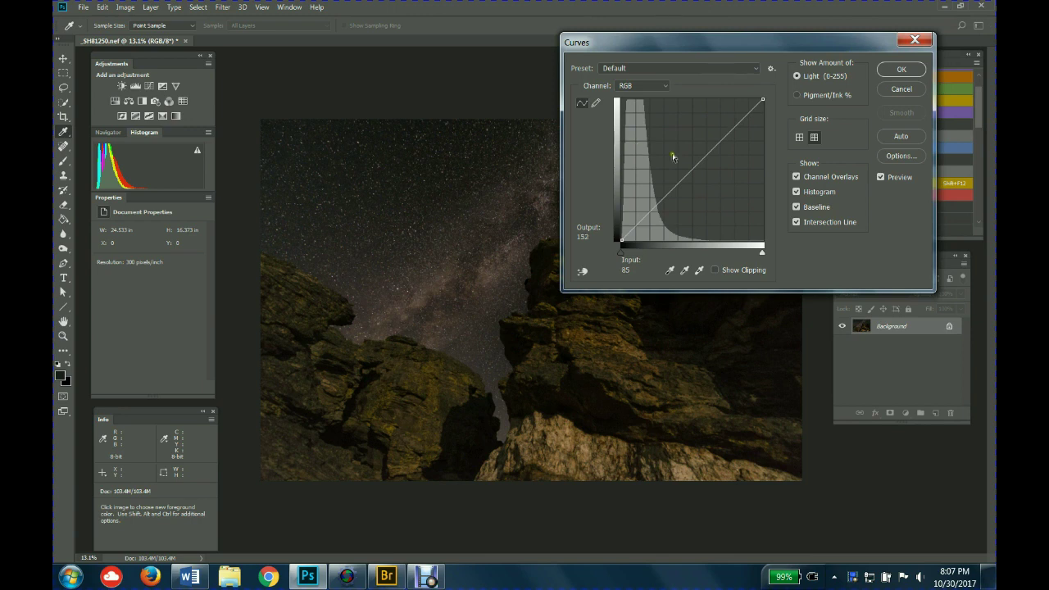
pyautogui.moveTo(707, 35); pyautogui.dragTo(725, 58)
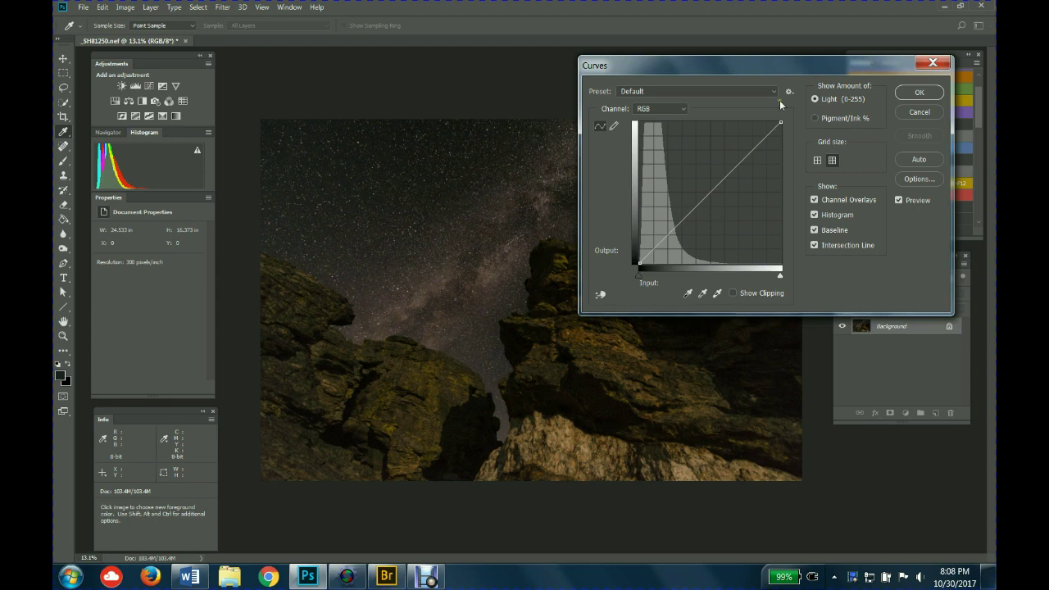
pyautogui.moveTo(713, 59); pyautogui.dragTo(708, 50)
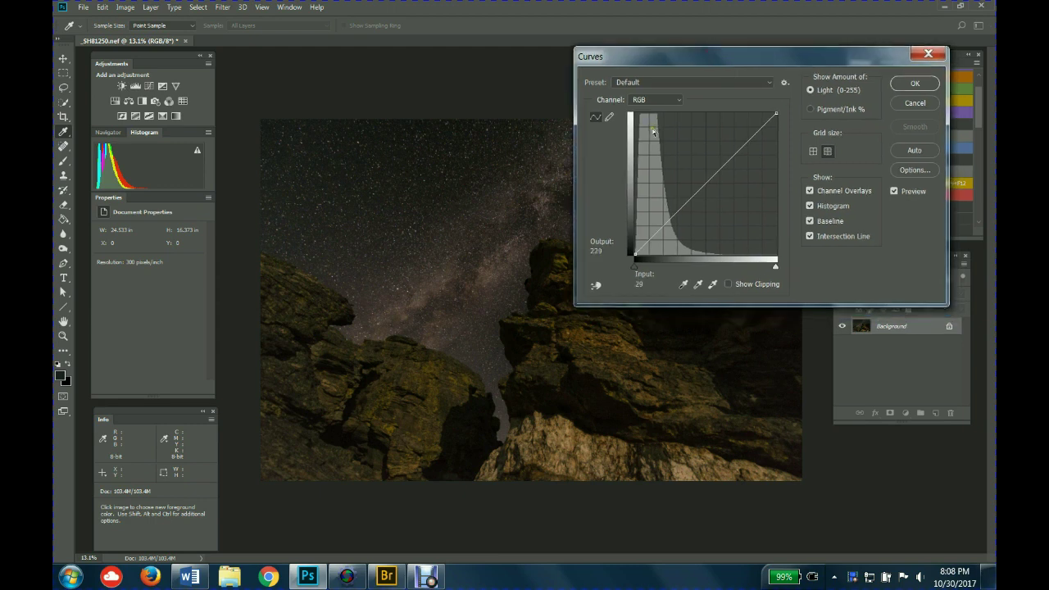
pyautogui.moveTo(678, 54); pyautogui.dragTo(668, 58)
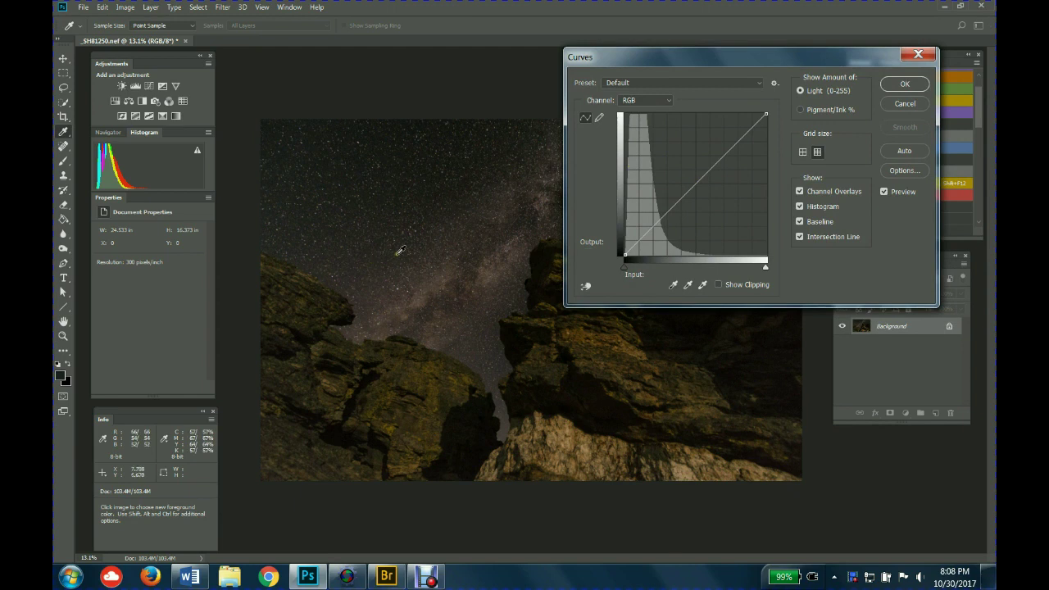
pyautogui.moveTo(688, 60); pyautogui.dragTo(843, 280)
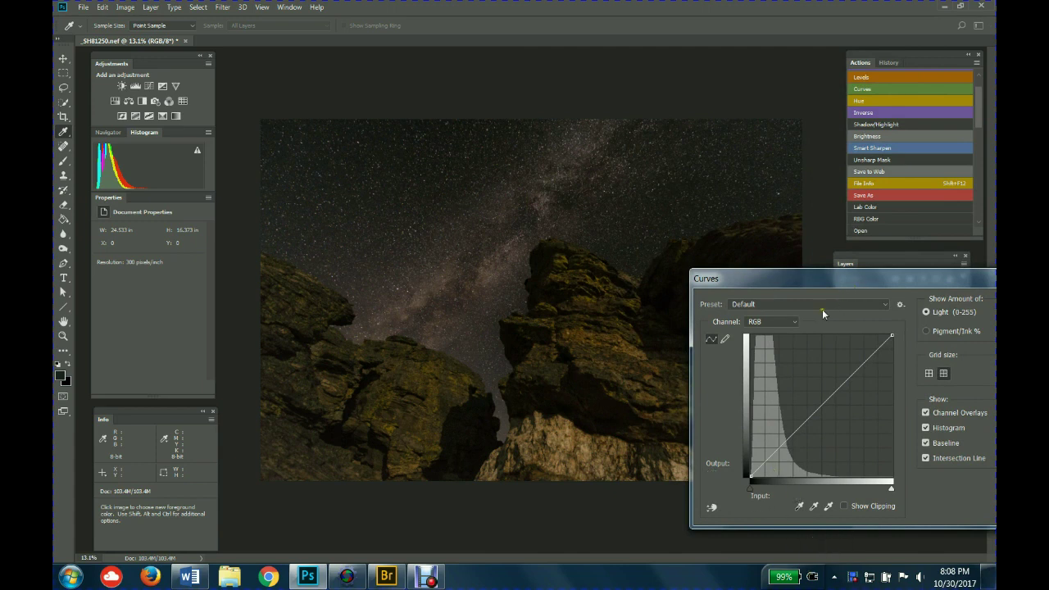
pyautogui.moveTo(824, 282); pyautogui.dragTo(799, 249)
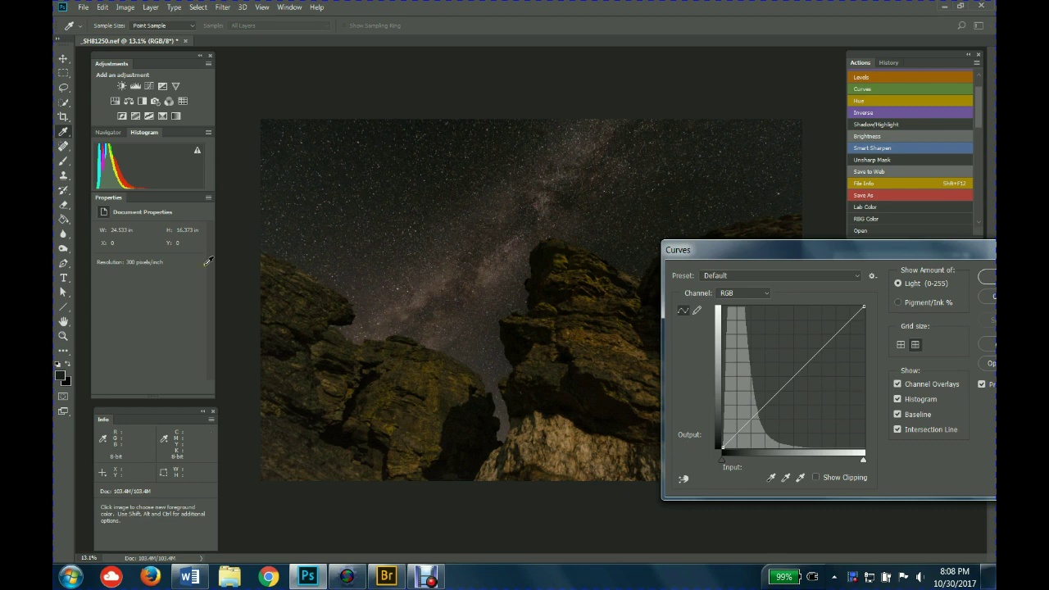
pyautogui.moveTo(810, 249); pyautogui.dragTo(769, 270)
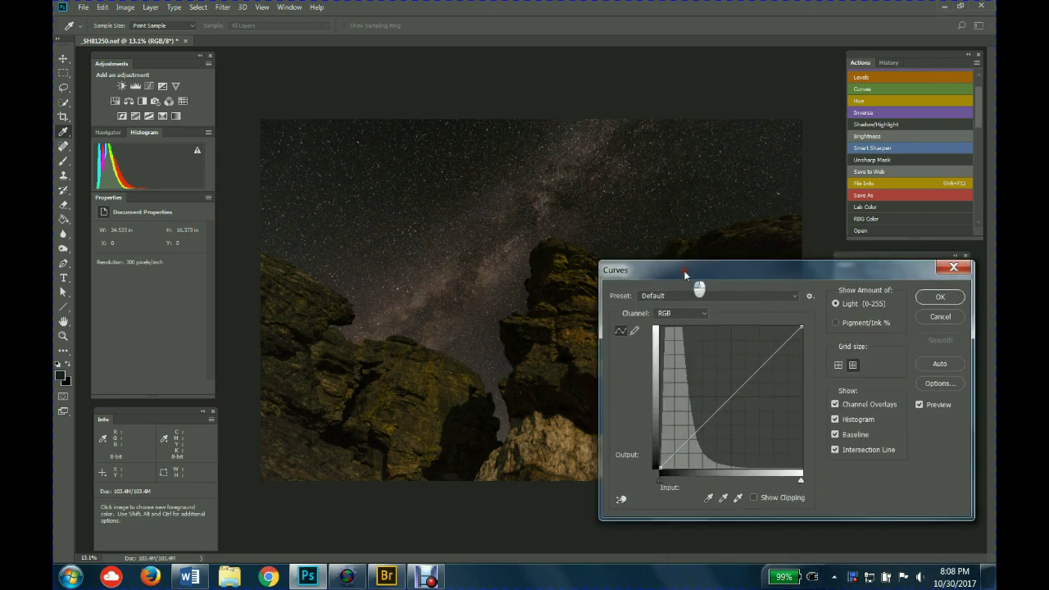
pyautogui.moveTo(684, 269); pyautogui.dragTo(686, 232)
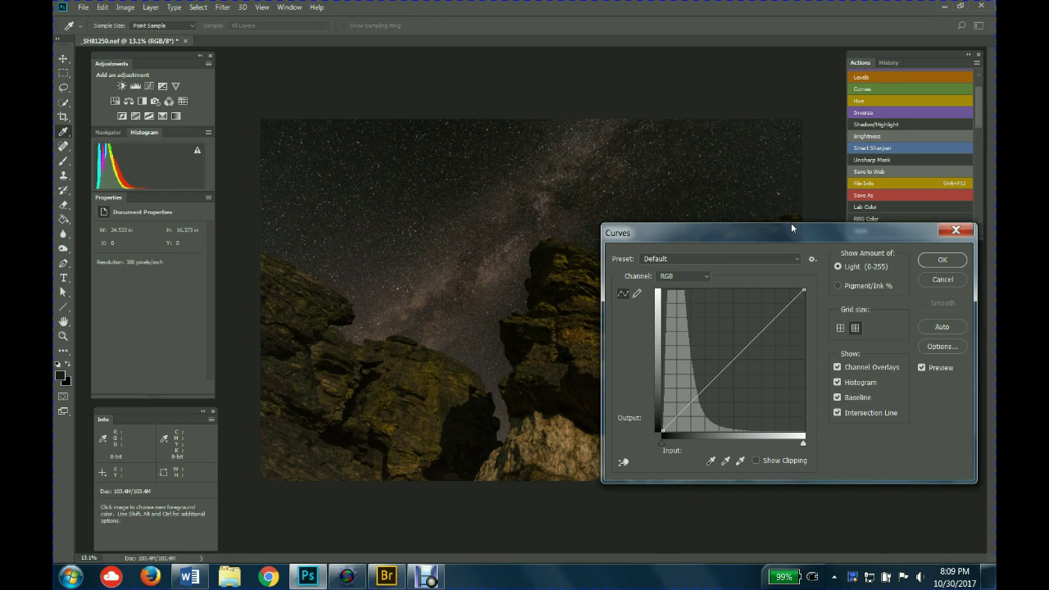
pyautogui.moveTo(791, 223); pyautogui.dragTo(737, 461)
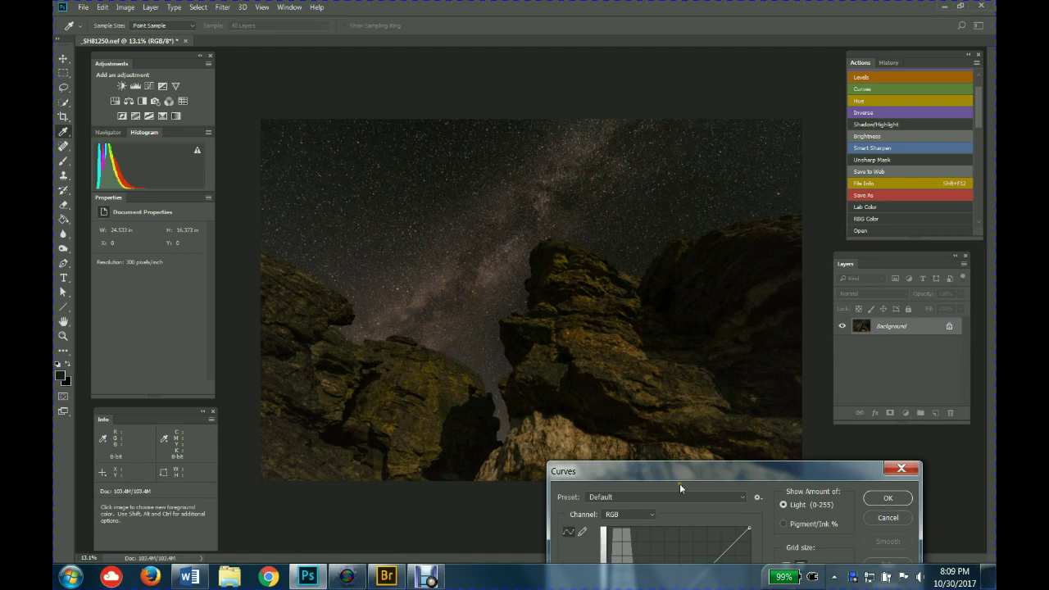
pyautogui.moveTo(684, 476); pyautogui.dragTo(704, 218)
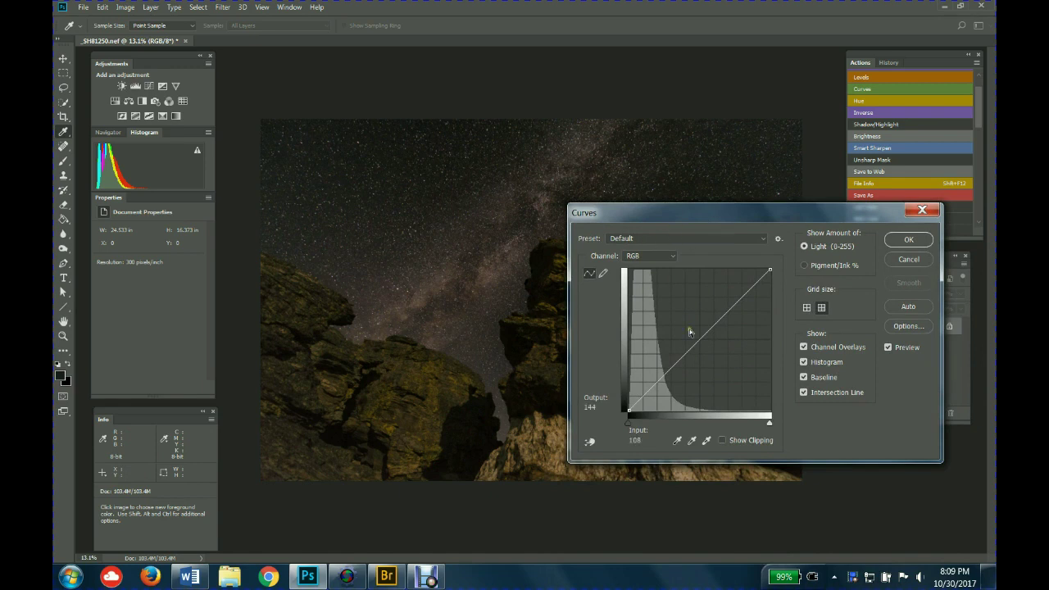
pyautogui.moveTo(691, 213); pyautogui.dragTo(704, 84)
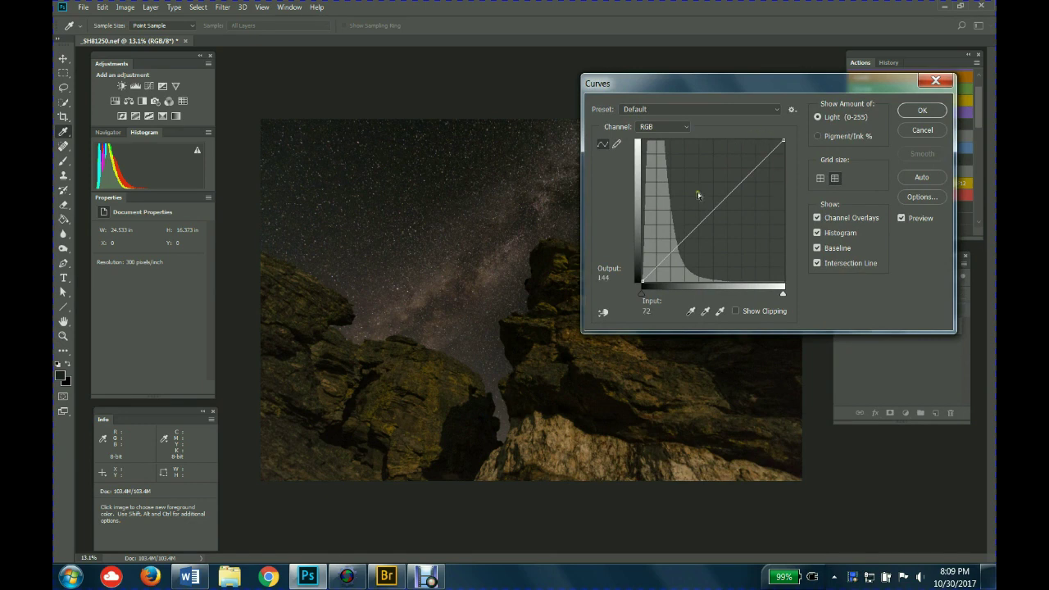
pyautogui.moveTo(752, 84); pyautogui.dragTo(749, 129)
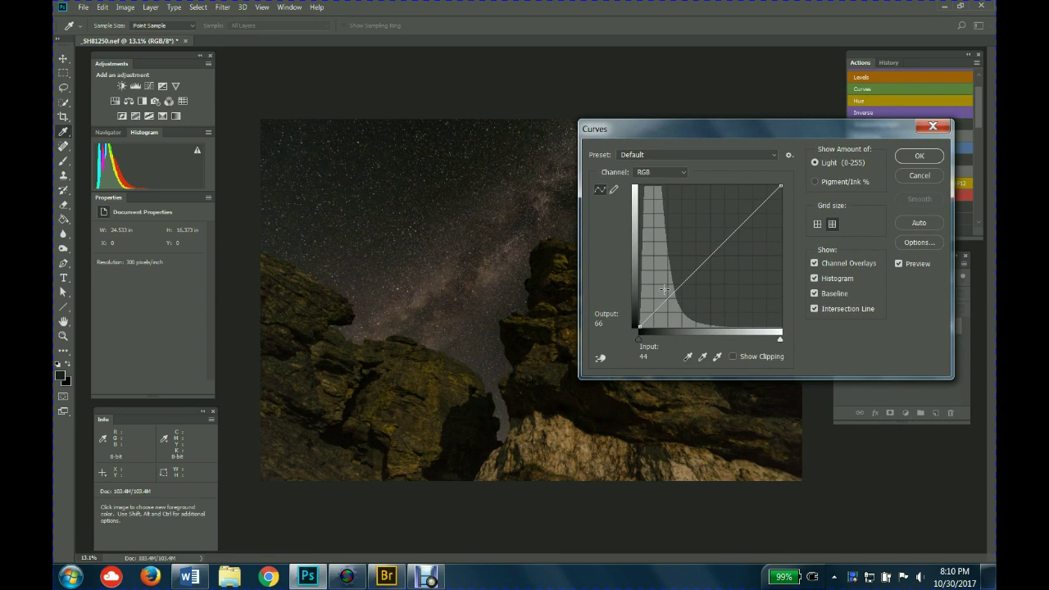
pyautogui.moveTo(802, 131); pyautogui.dragTo(723, 139)
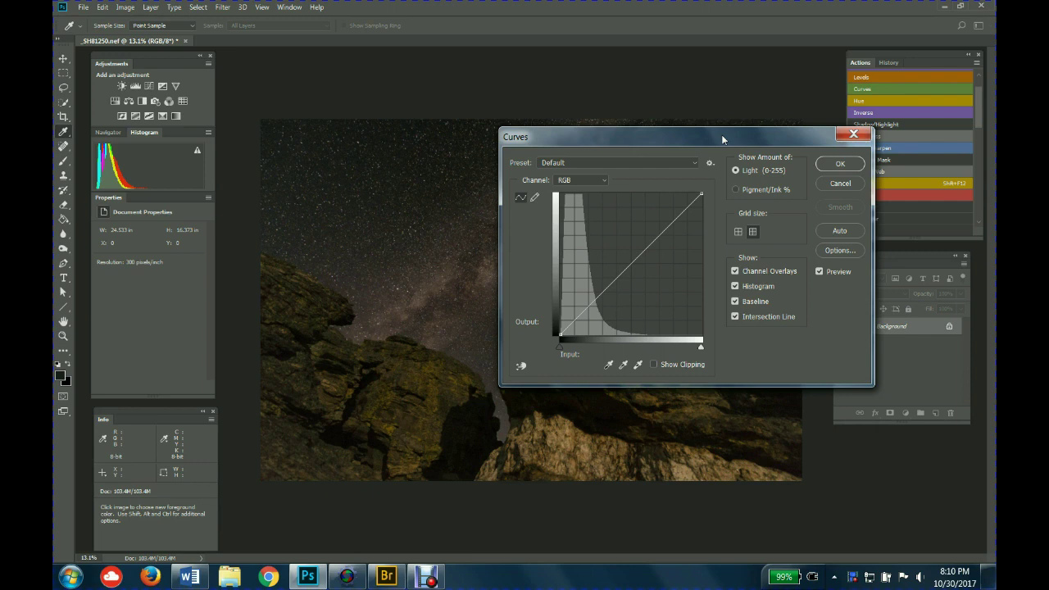
pyautogui.moveTo(722, 134); pyautogui.dragTo(718, 96)
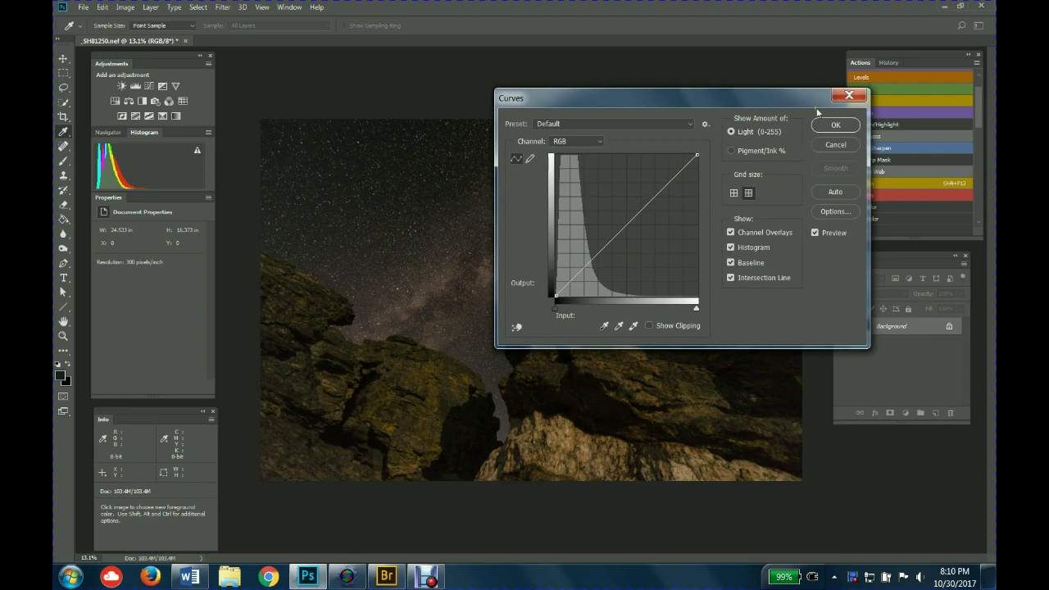
pyautogui.moveTo(815, 98); pyautogui.dragTo(743, 84)
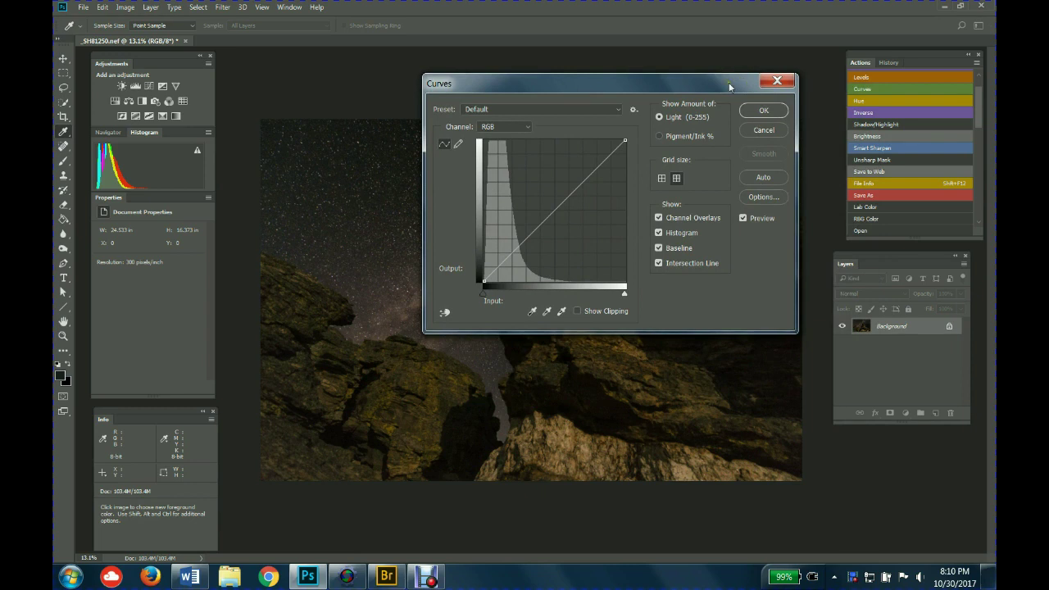
pyautogui.moveTo(735, 91); pyautogui.dragTo(782, 211)
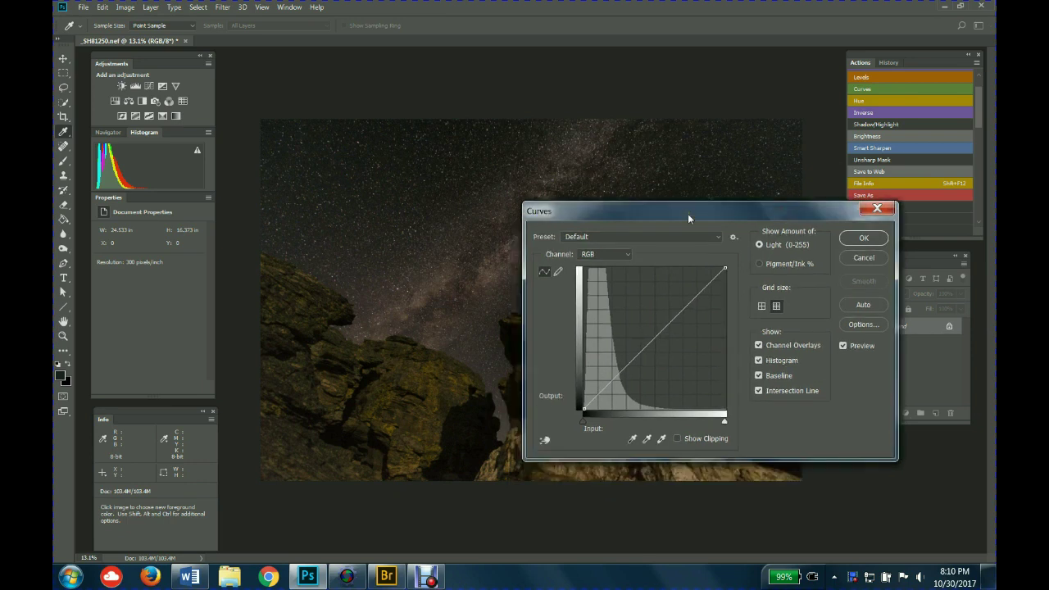
# - Try a red-channel curve with a point at input 161, output 106, keeping the dialog clear of the Milky Way
pyautogui.click(615, 256)
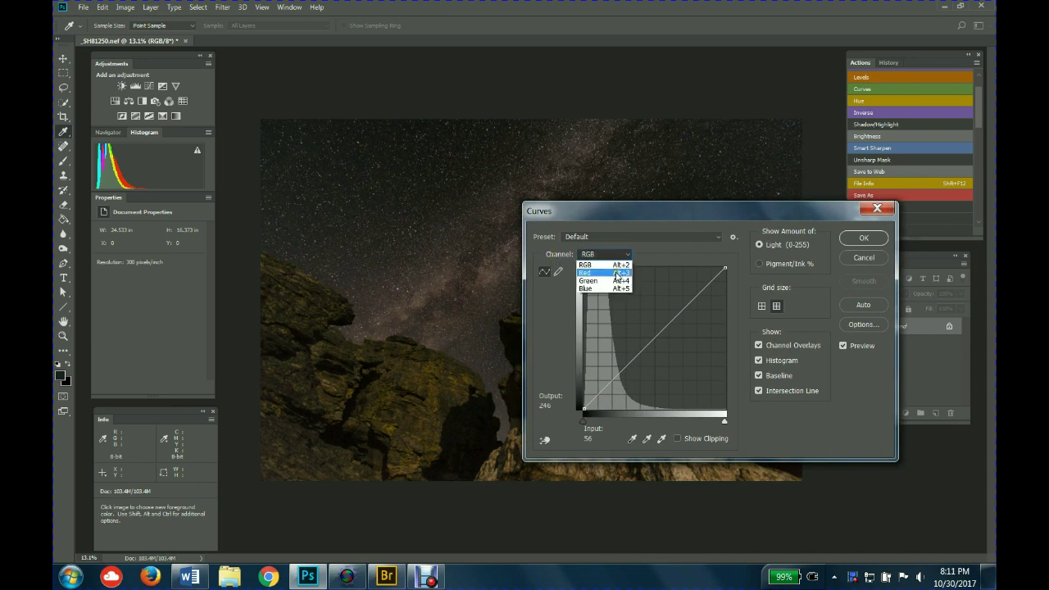
pyautogui.click(618, 273)
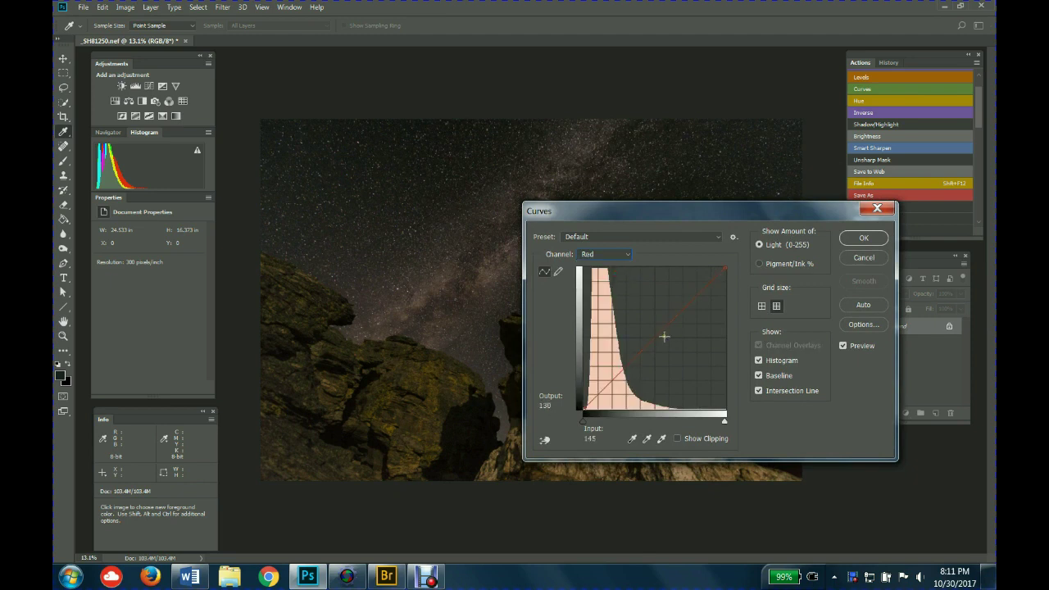
pyautogui.moveTo(664, 336); pyautogui.dragTo(659, 297)
pyautogui.moveTo(662, 214); pyautogui.dragTo(847, 167)
pyautogui.moveTo(844, 249); pyautogui.dragTo(857, 303)
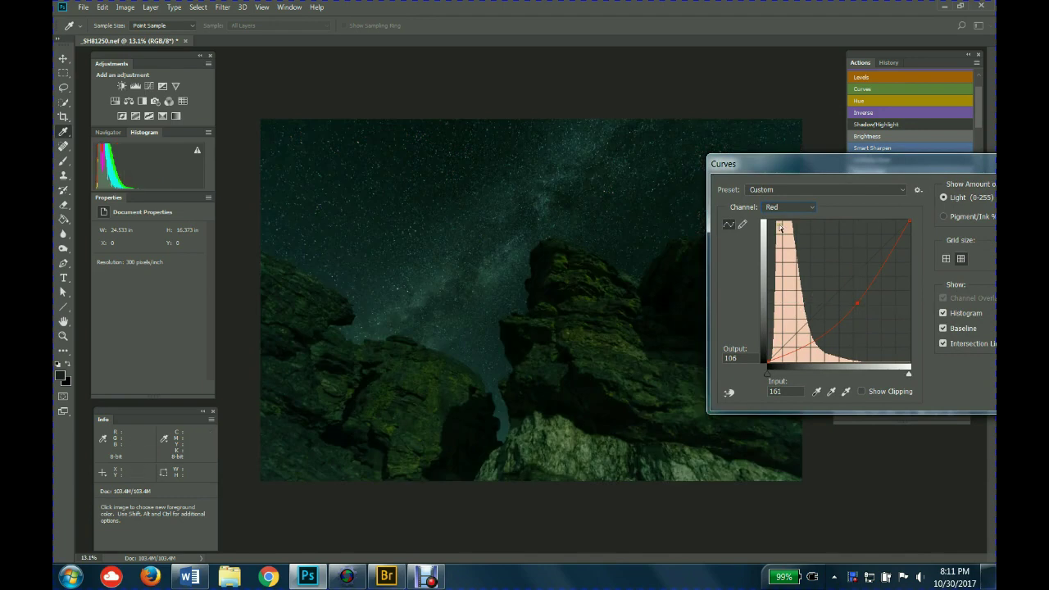
pyautogui.moveTo(839, 168); pyautogui.dragTo(804, 170)
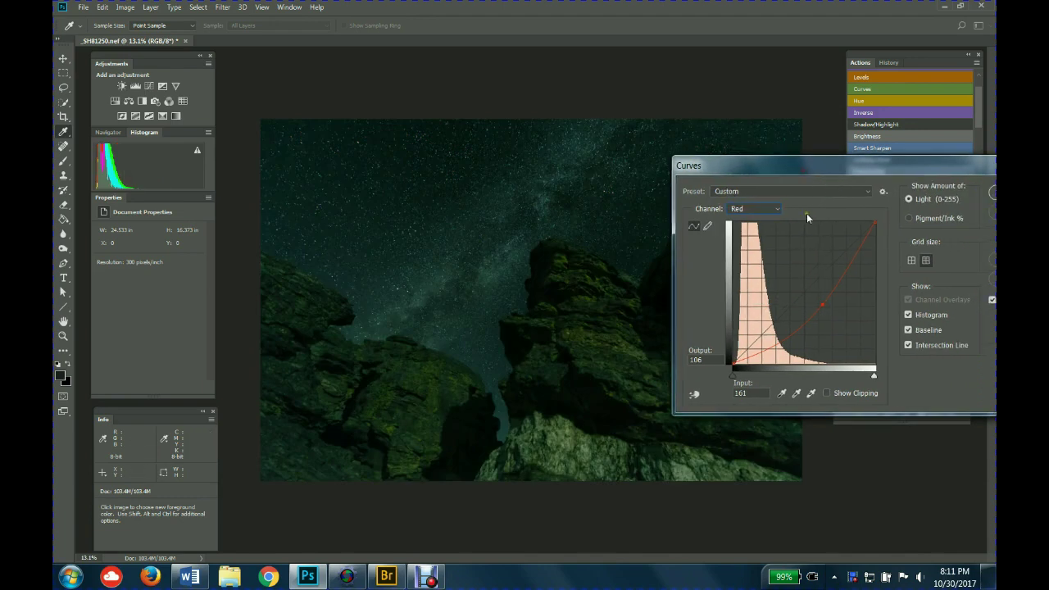
# - Try a green-channel curve with a point at input 180, output 81, and cancel the whole Curves adjustment
pyautogui.click(752, 210)
pyautogui.click(753, 239)
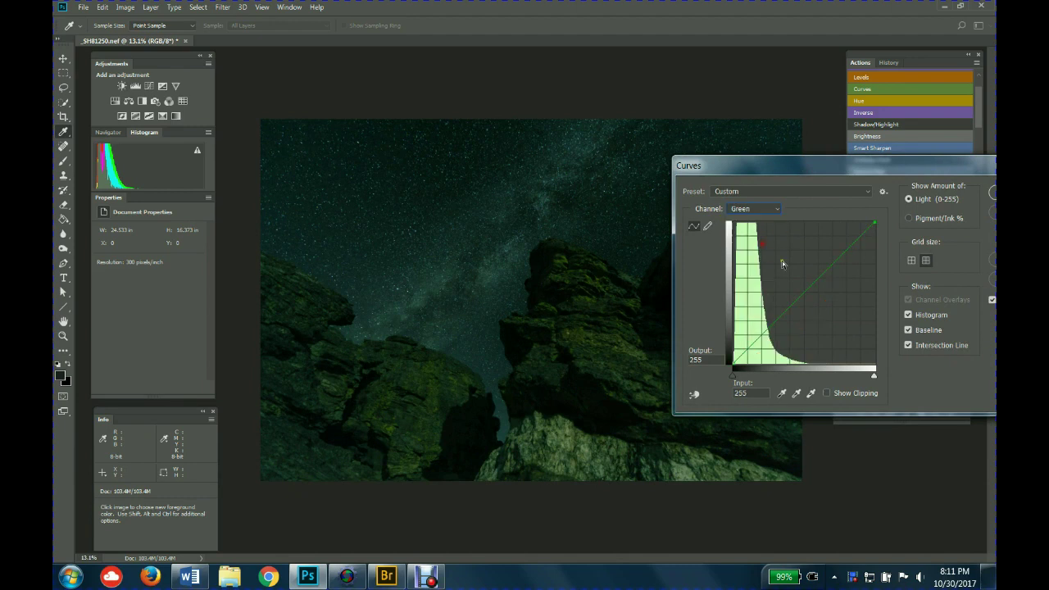
pyautogui.moveTo(810, 283); pyautogui.dragTo(833, 318)
pyautogui.moveTo(825, 167); pyautogui.dragTo(663, 174)
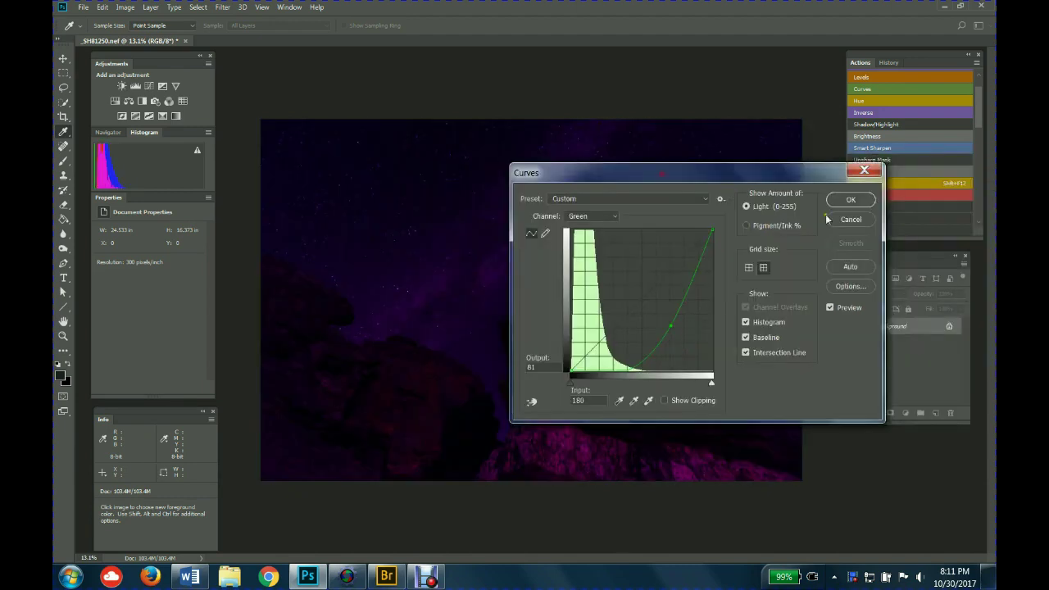
pyautogui.click(852, 220)
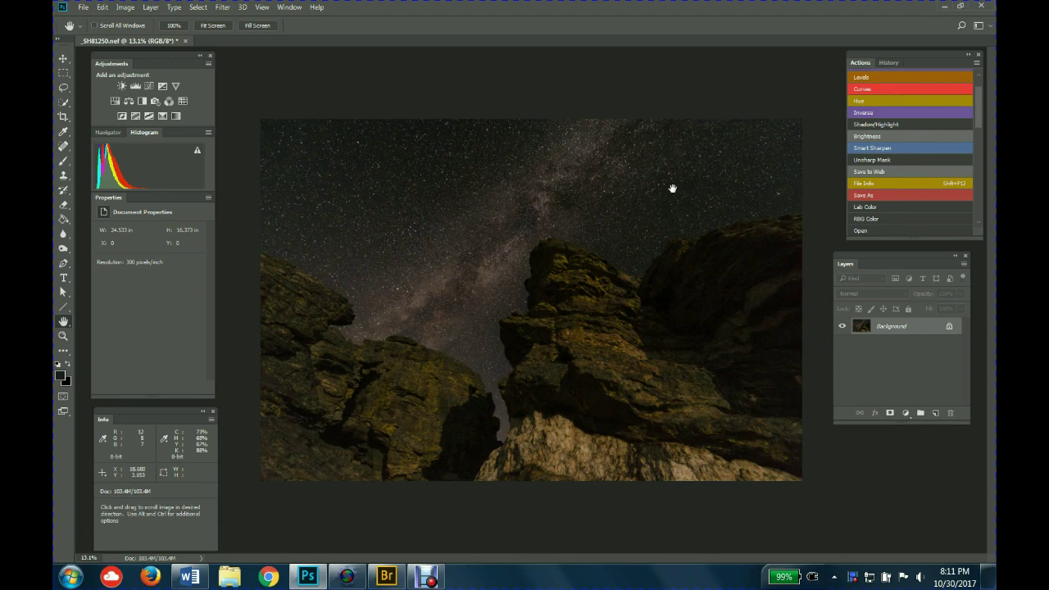
# - Restore the sky selection by returning to the history state before Deselect, and invert it to select the rocks
pyautogui.click(888, 62)
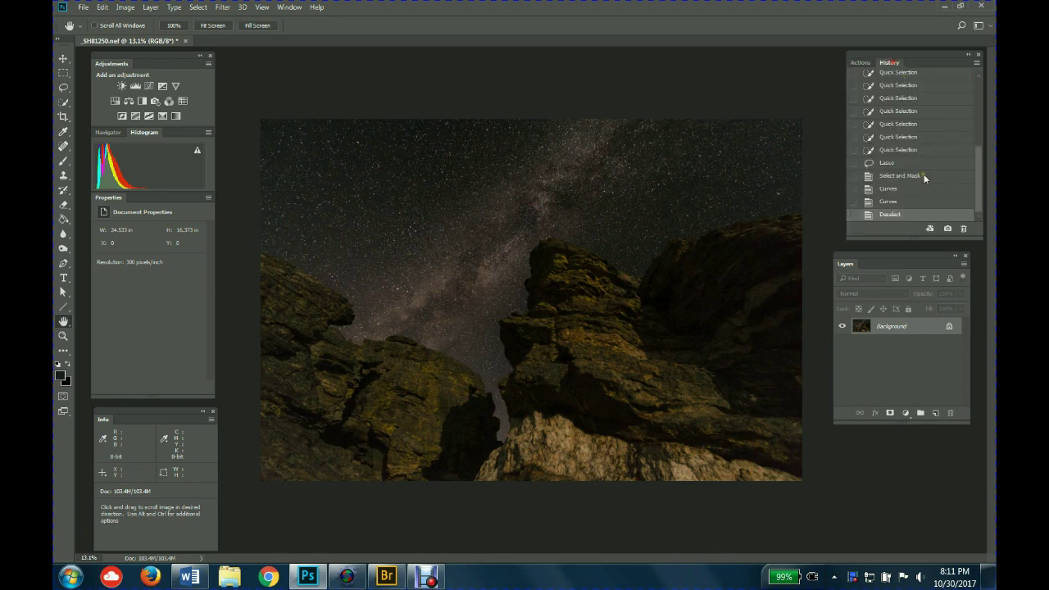
pyautogui.click(892, 202)
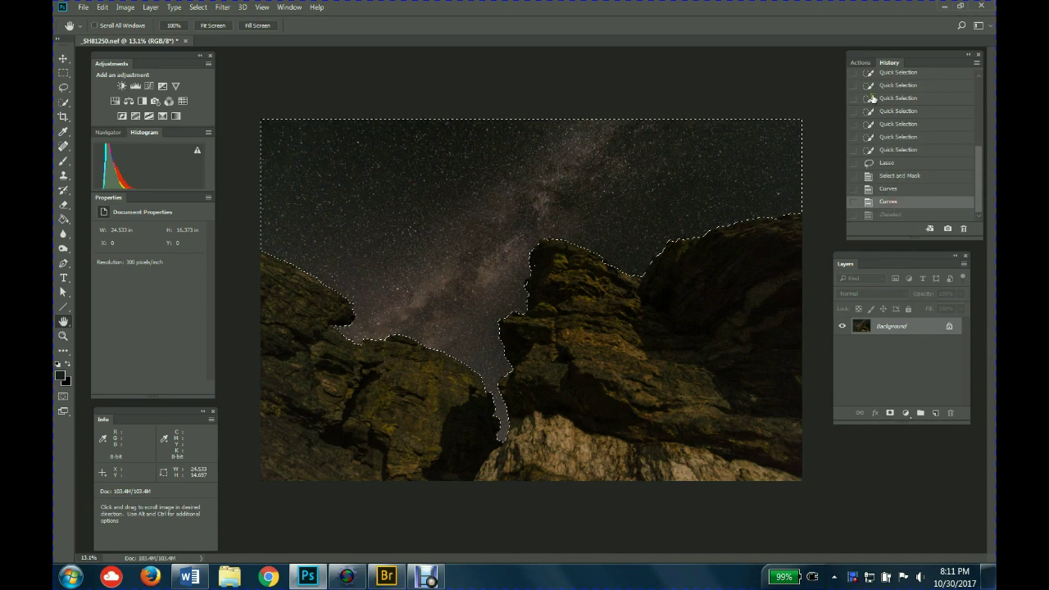
pyautogui.click(859, 62)
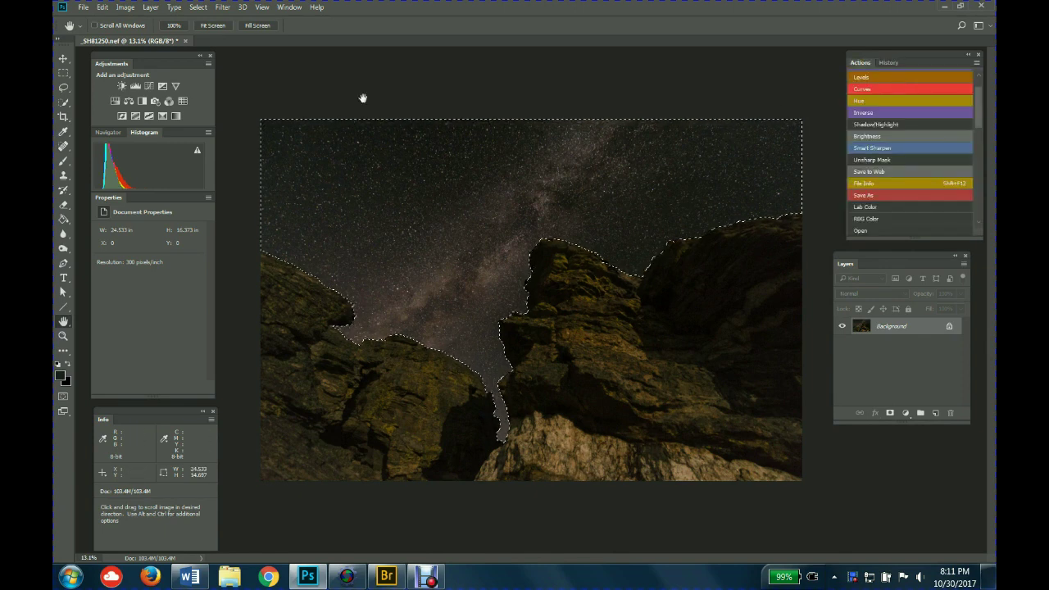
pyautogui.click(198, 7)
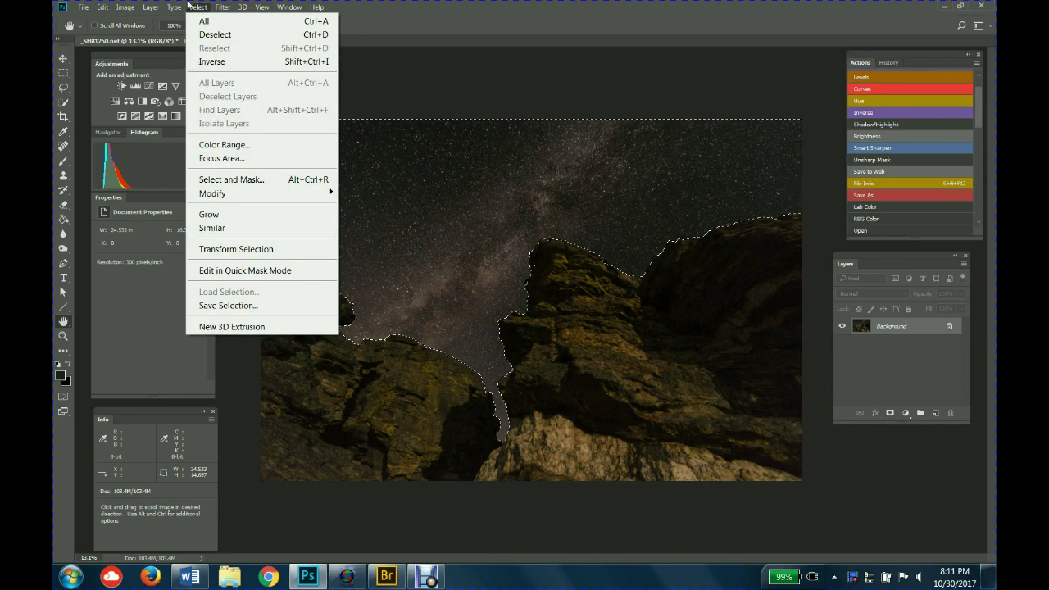
pyautogui.click(218, 63)
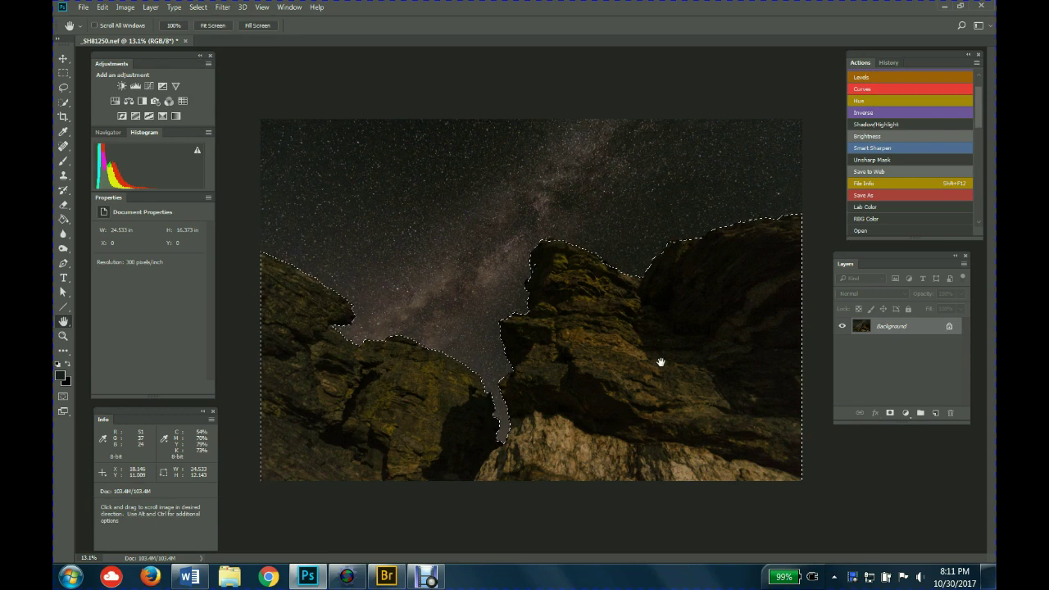
# - Darken the selected rocks with an RGB Curves point at input 148, output 134, and deselect them
pyautogui.click(879, 89)
pyautogui.moveTo(666, 173); pyautogui.dragTo(892, 285)
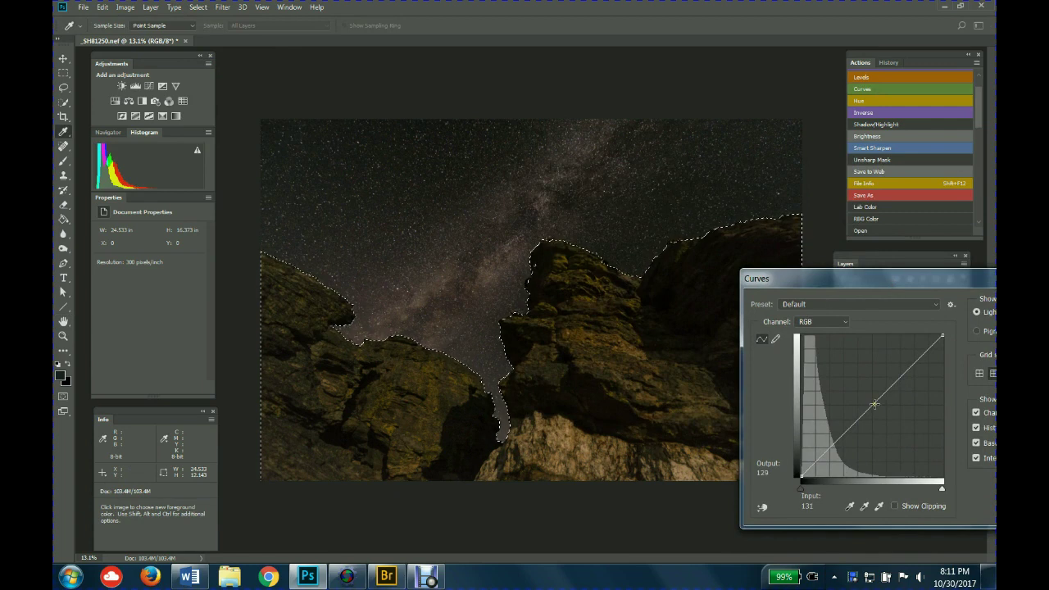
pyautogui.moveTo(874, 403); pyautogui.dragTo(897, 414)
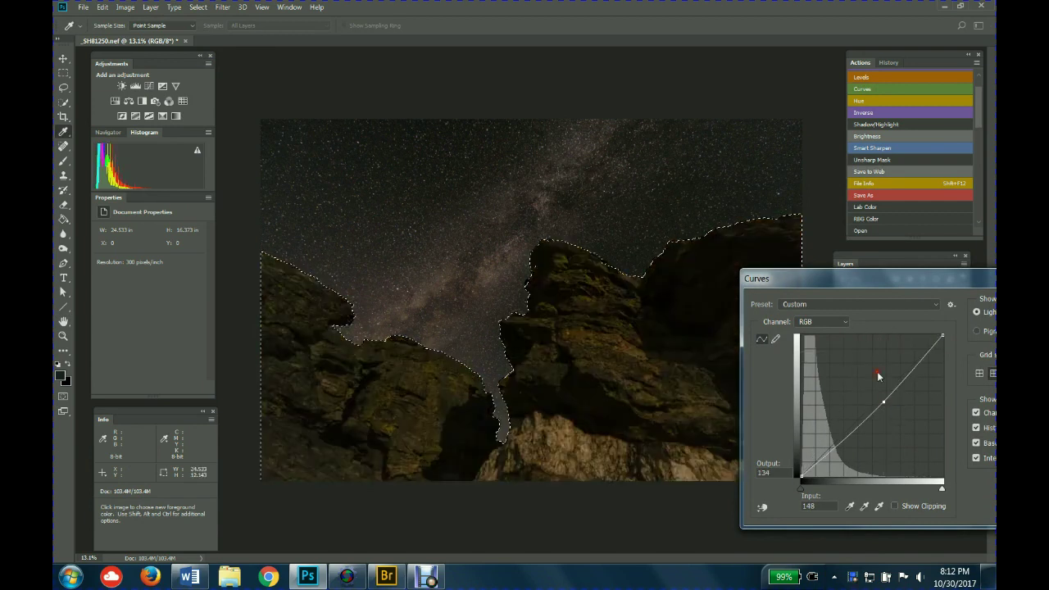
pyautogui.moveTo(883, 279); pyautogui.dragTo(753, 260)
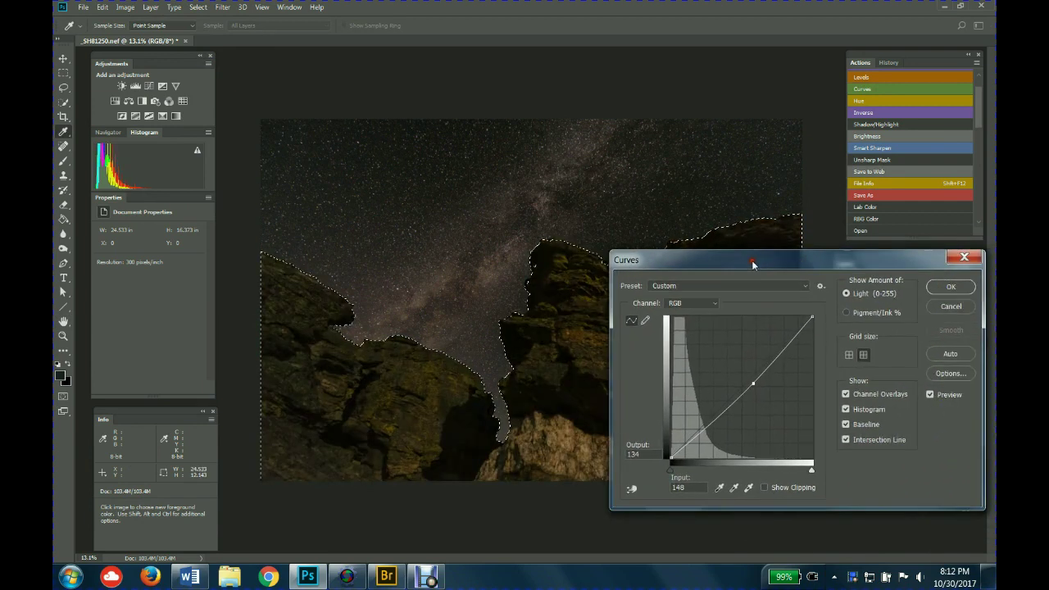
pyautogui.click(950, 287)
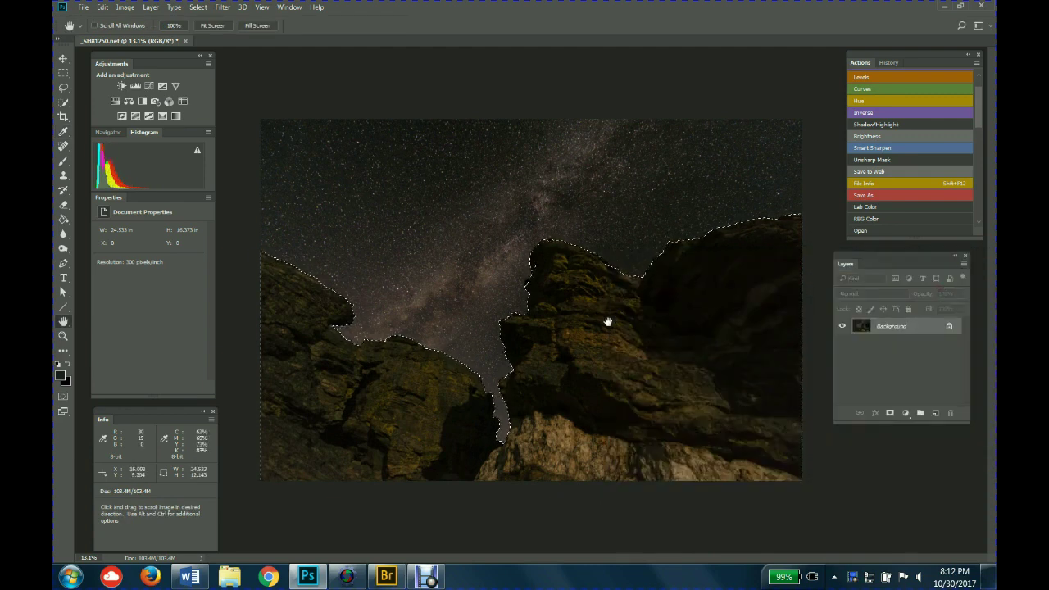
pyautogui.hotkey('ctrl', 'd')
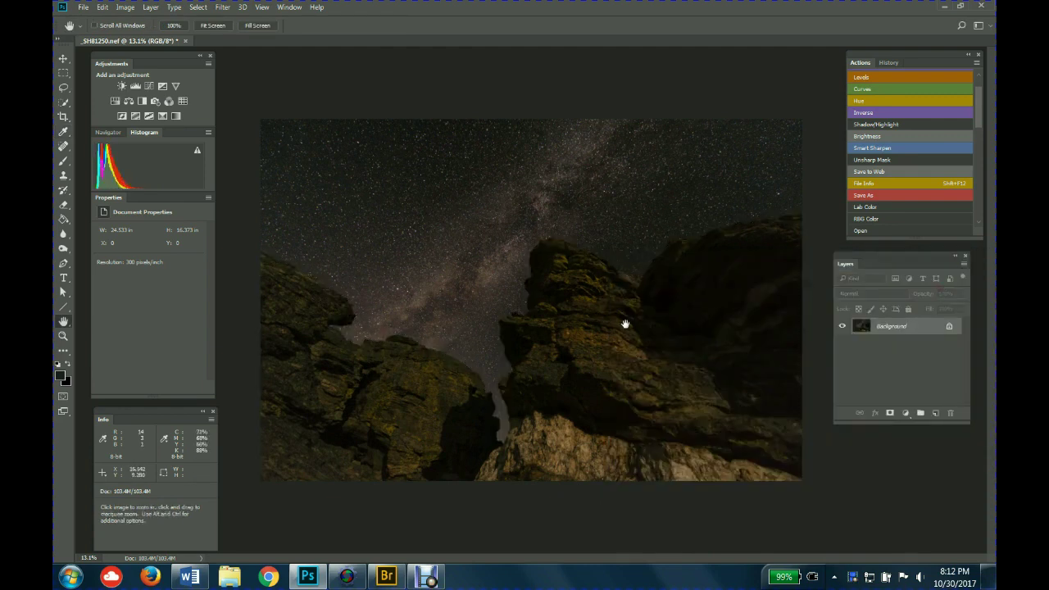